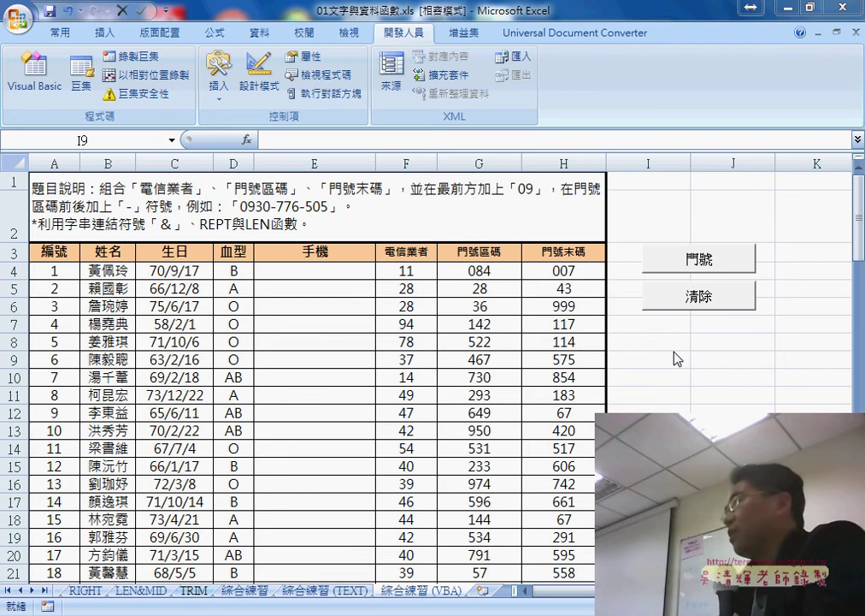
Test the existing 門號 and 清除 macro buttons by running each once
click(658, 326)
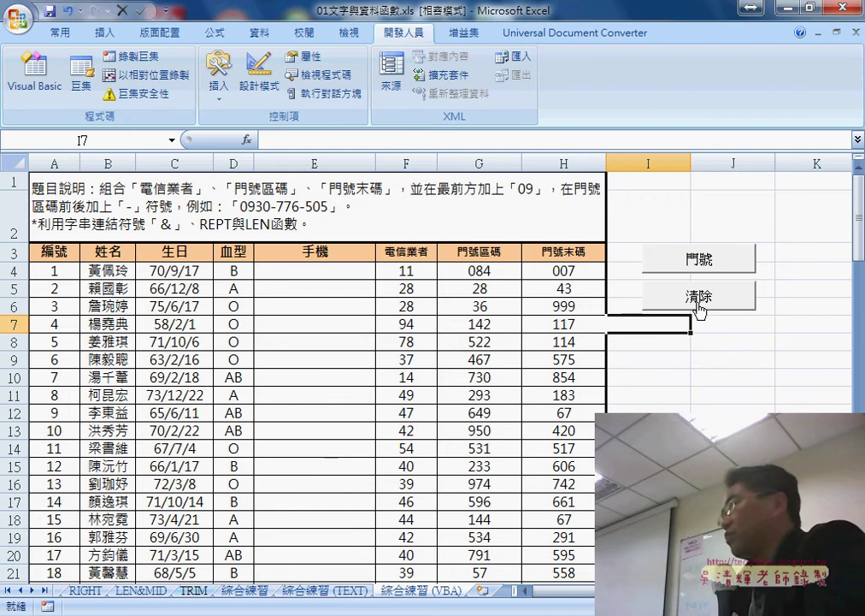
click(706, 267)
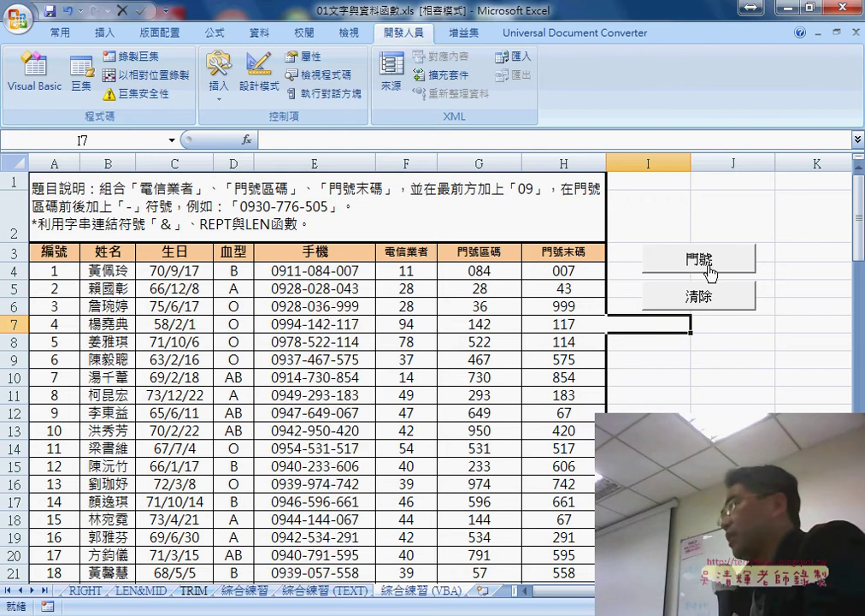
click(708, 300)
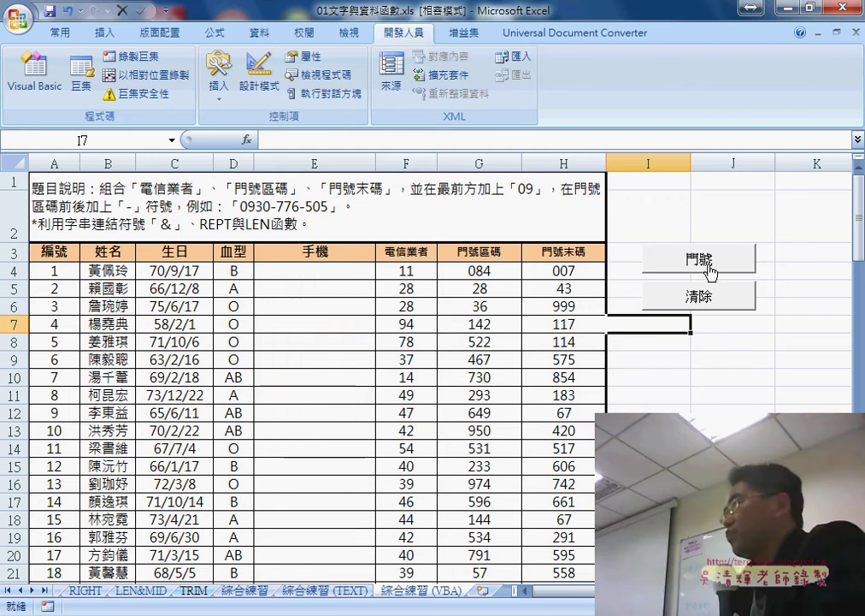
Delete both the 門號 and 清除 buttons and show the Form Controls list
right_click(709, 265)
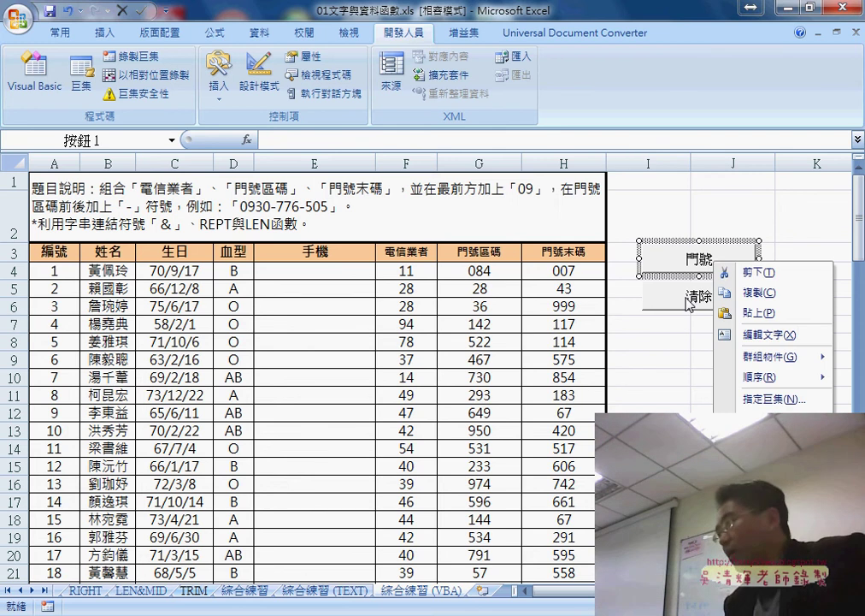
shift+click(689, 305)
shift+click(696, 297)
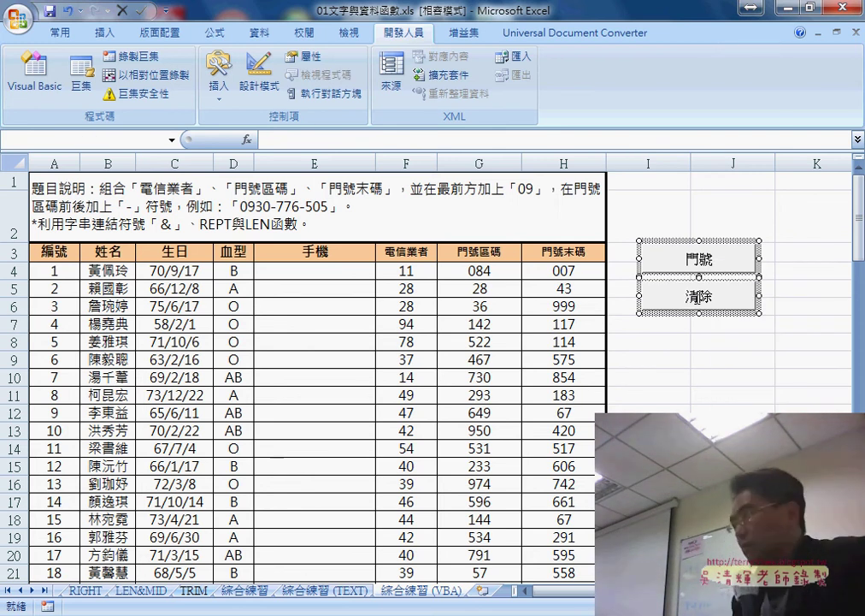
key(Delete)
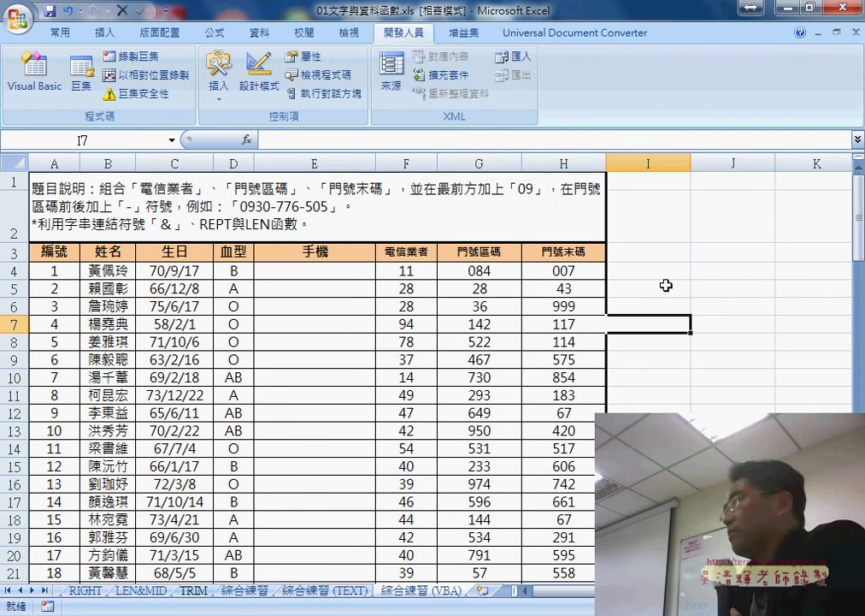
click(666, 287)
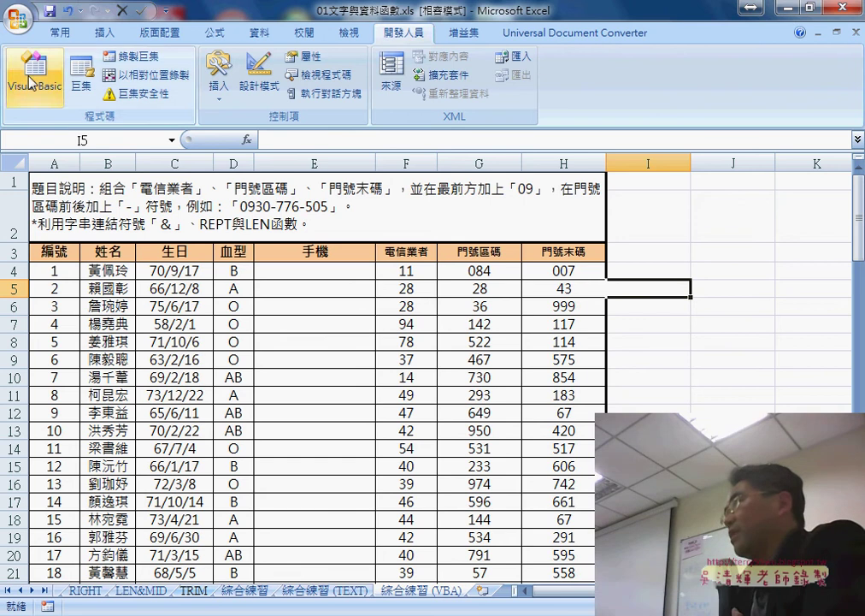
click(219, 100)
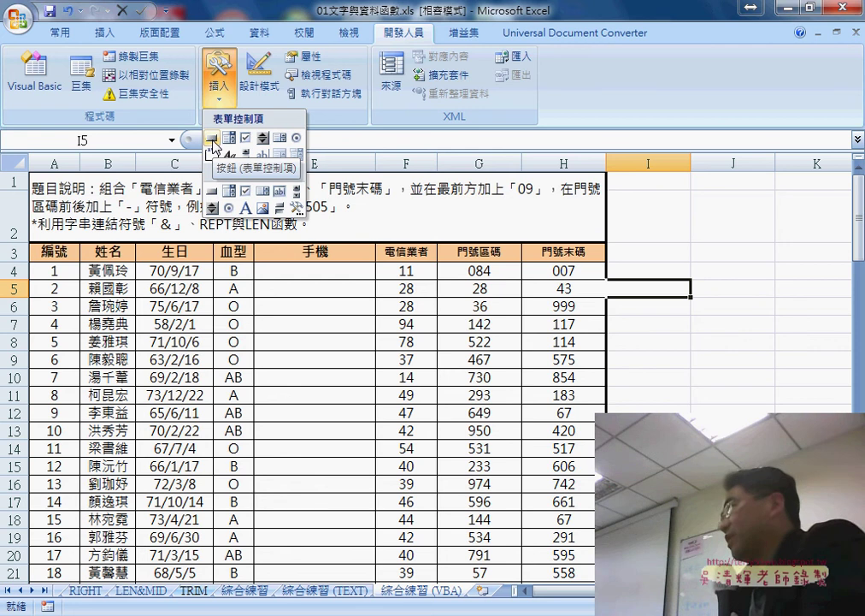
Draw a Form Controls button near cell I3, beside the table header row
click(211, 139)
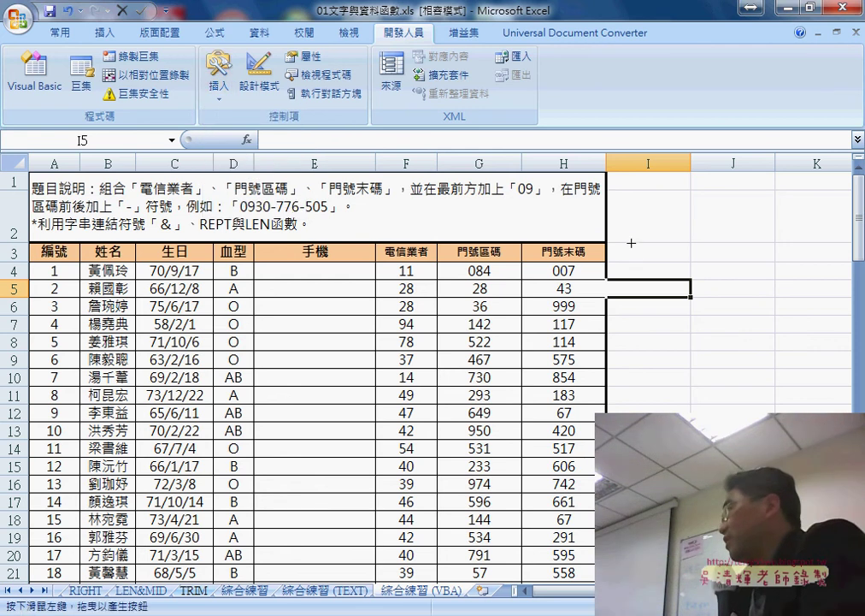
mouse_move(632, 244)
mouse_down()
mouse_move(657, 258)
mouse_move(749, 275)
mouse_up()
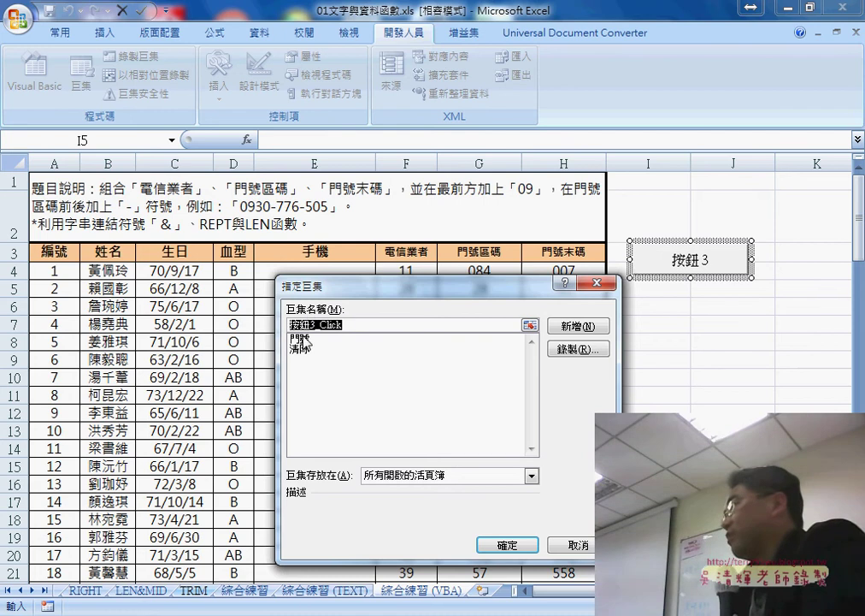
Assign the 門號 macro to button 按鈕 3, copying the macro name 門號
click(306, 339)
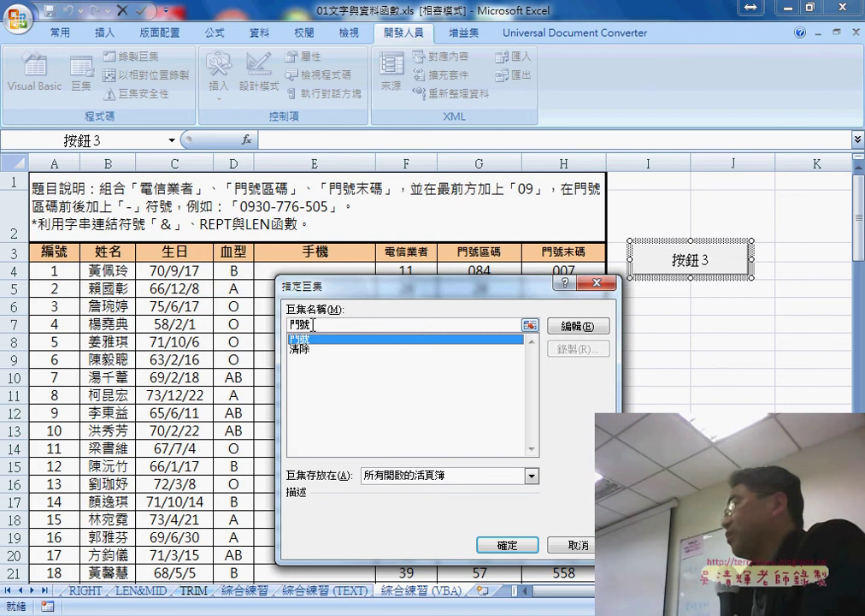
click(294, 324)
right_click(303, 325)
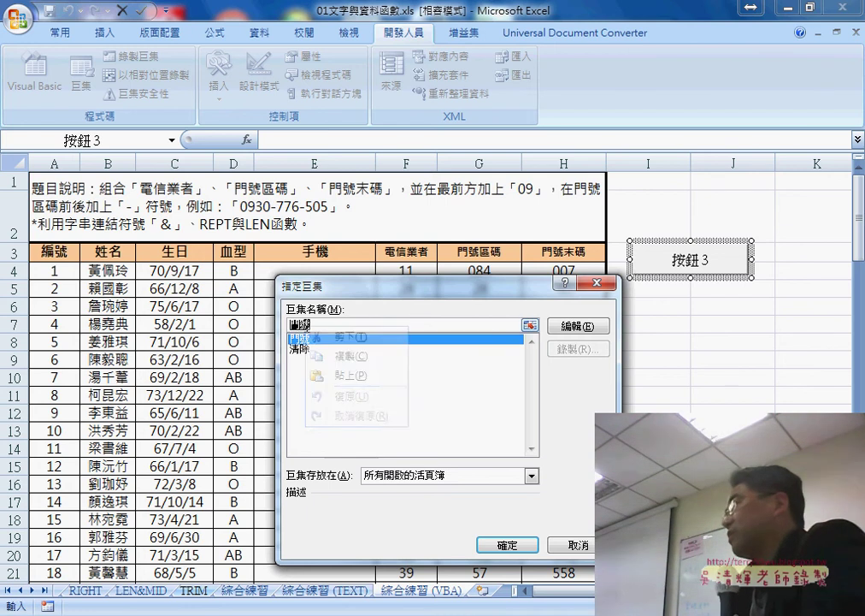
click(349, 362)
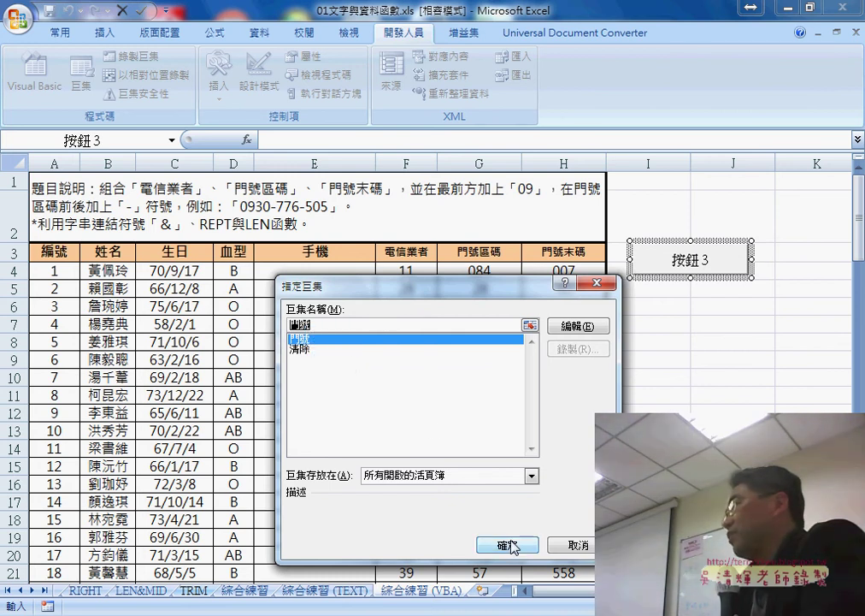
click(518, 549)
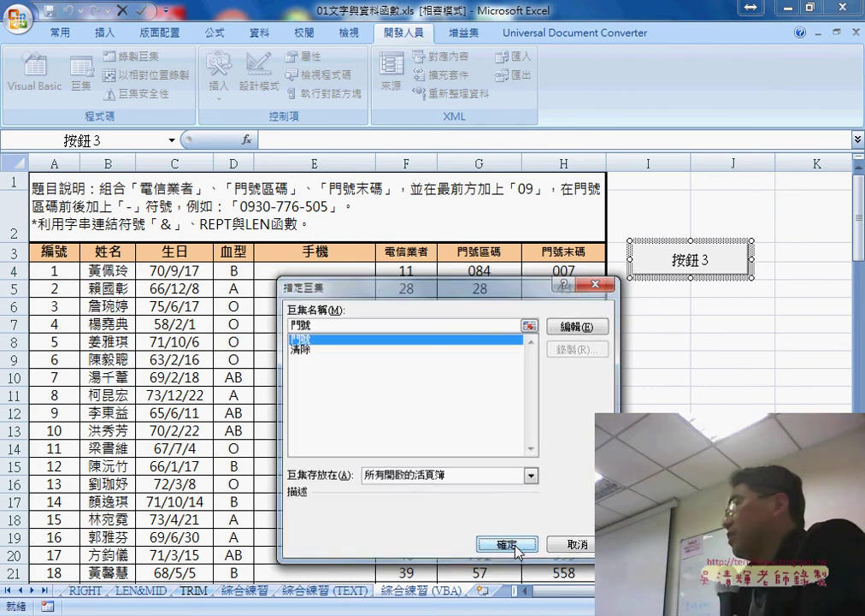
click(679, 259)
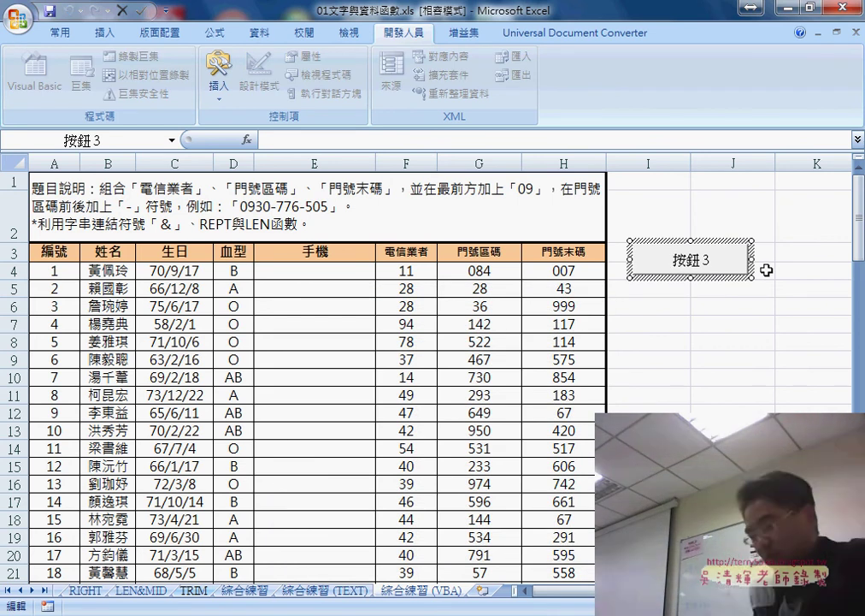
Replace the button caption 按鈕 3 with 門號
key(Delete)
key(Delete)
key(Delete)
key(Delete)
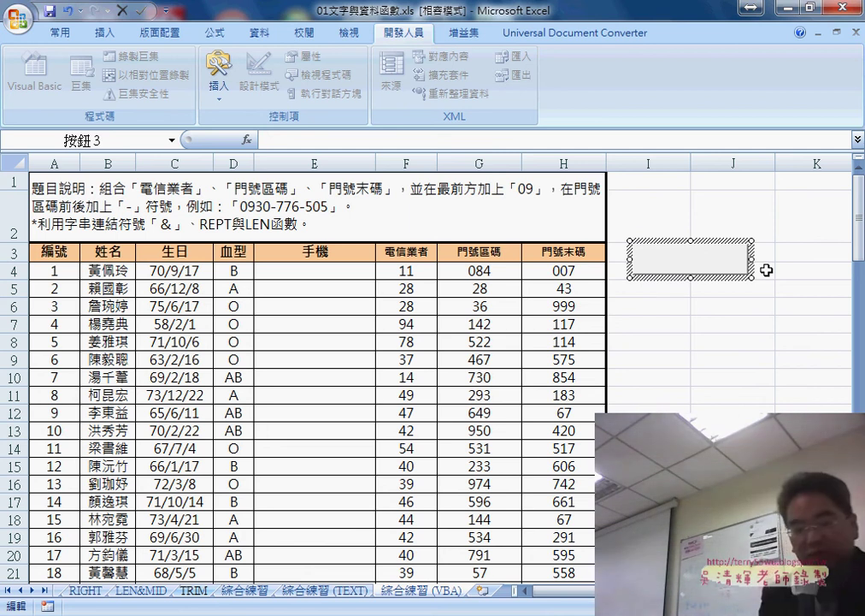
text(門號)
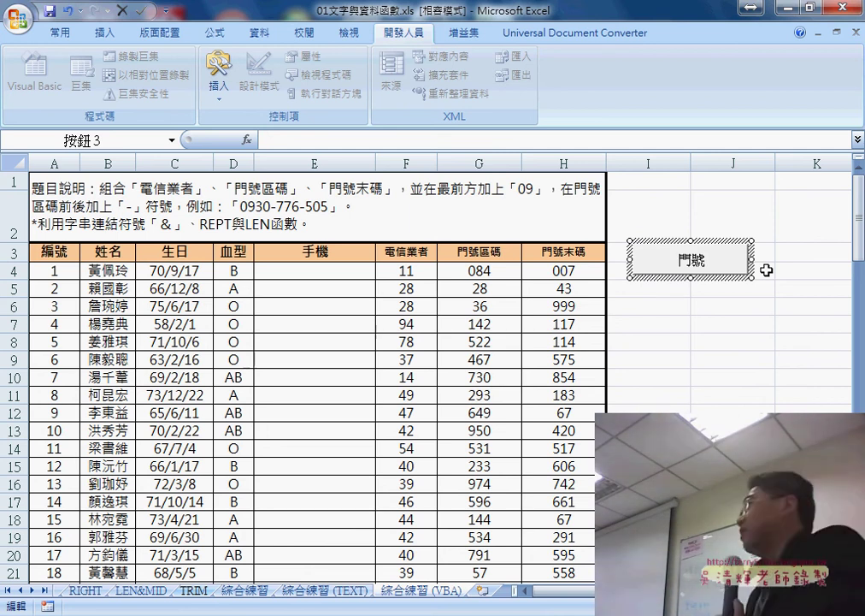
click(762, 322)
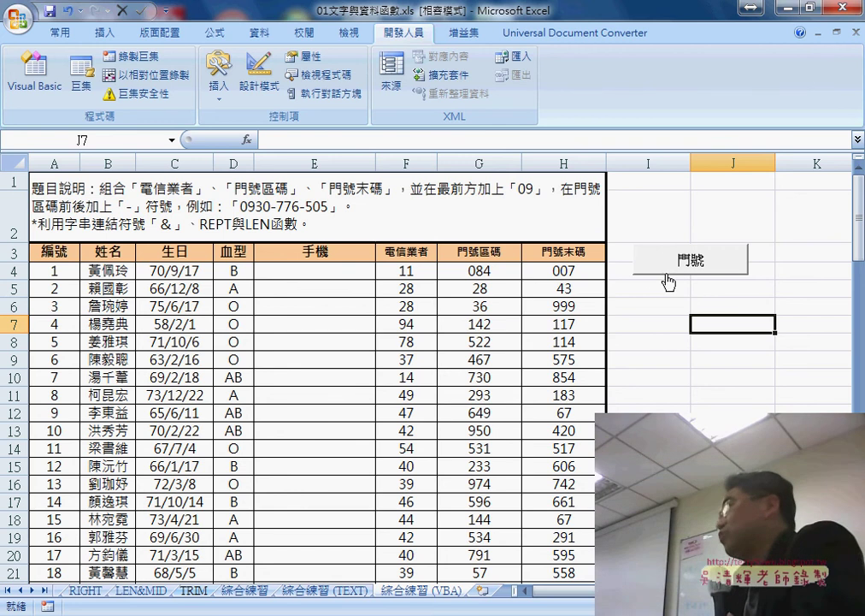
Copy the 門號 button and paste the duplicate just below the original
click(219, 82)
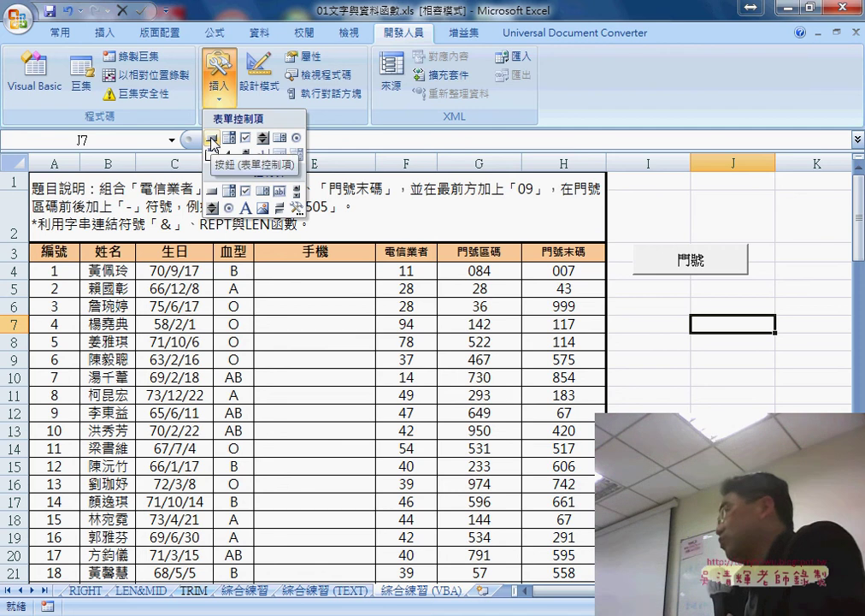
right_click(695, 268)
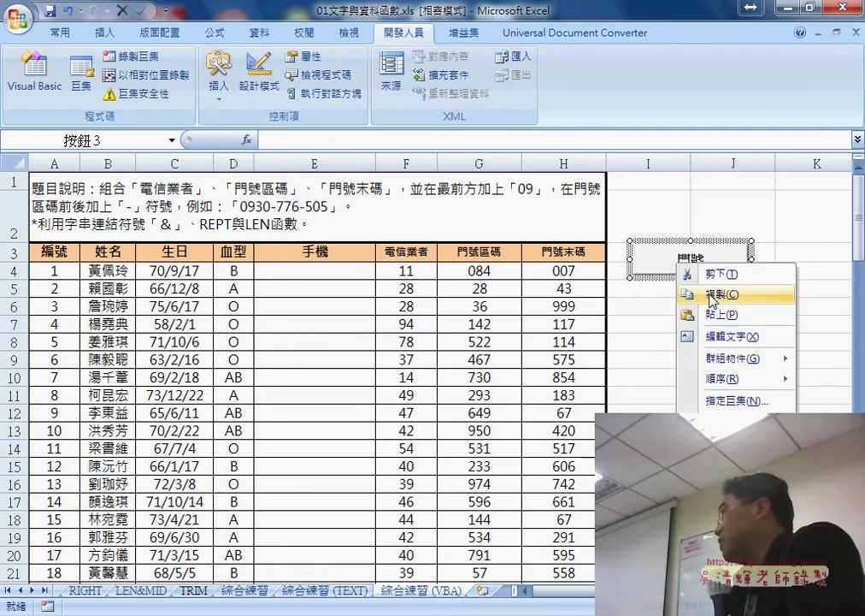
click(637, 293)
click(650, 301)
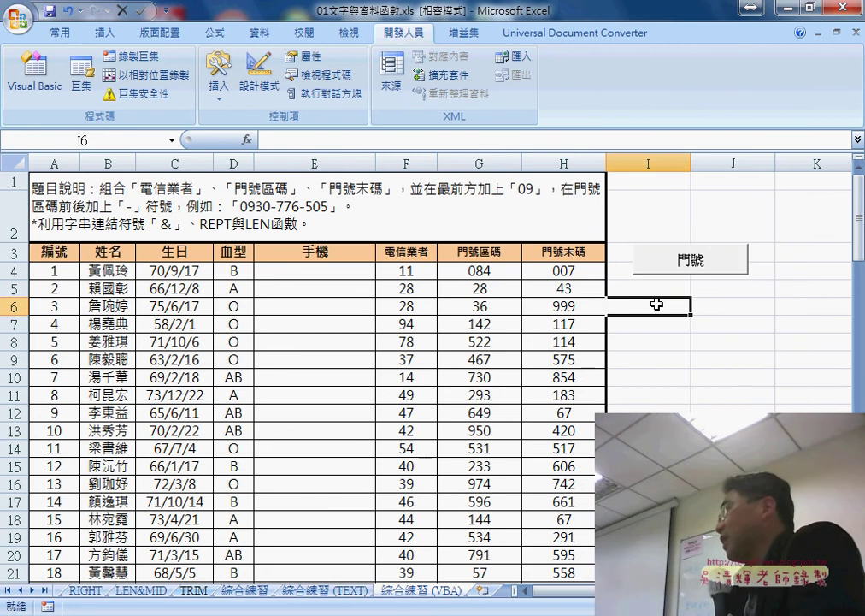
right_click(657, 303)
click(658, 353)
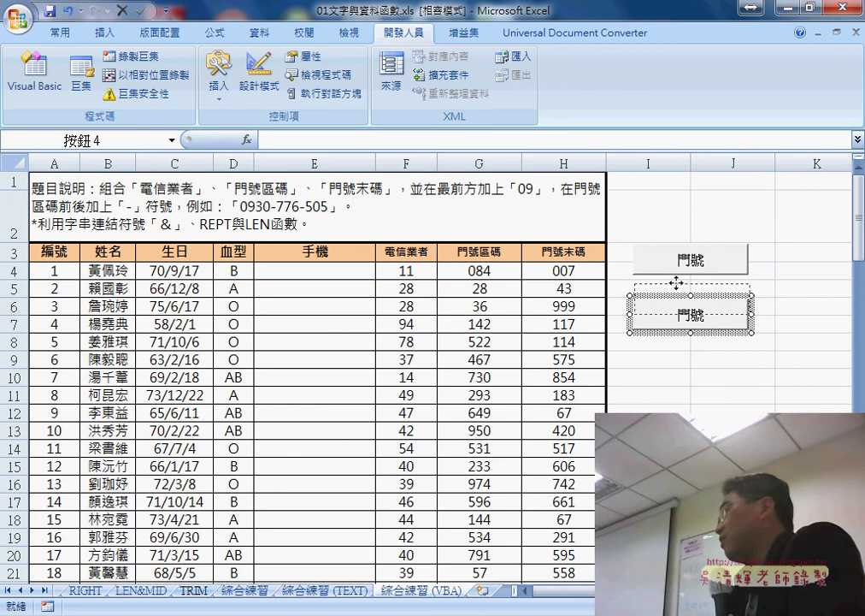
drag(676, 282, 676, 286)
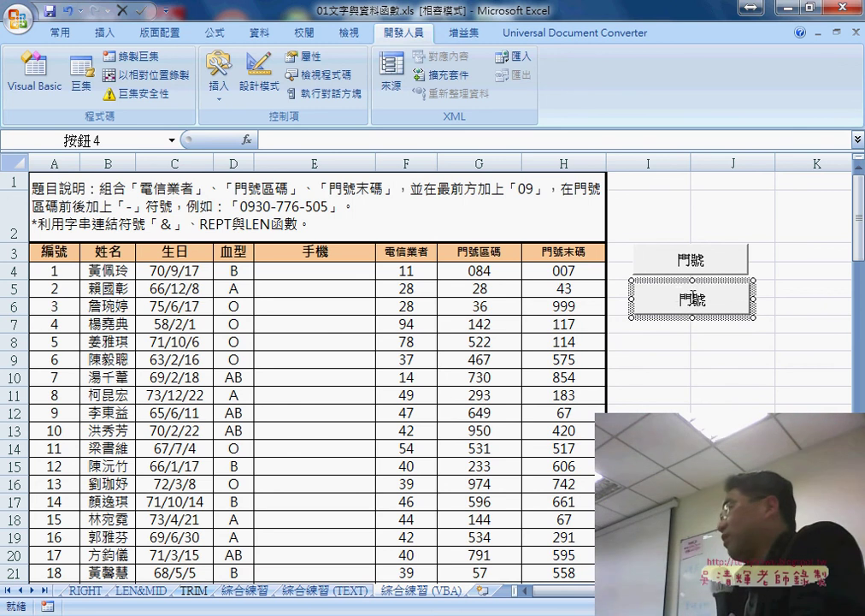
right_click(681, 303)
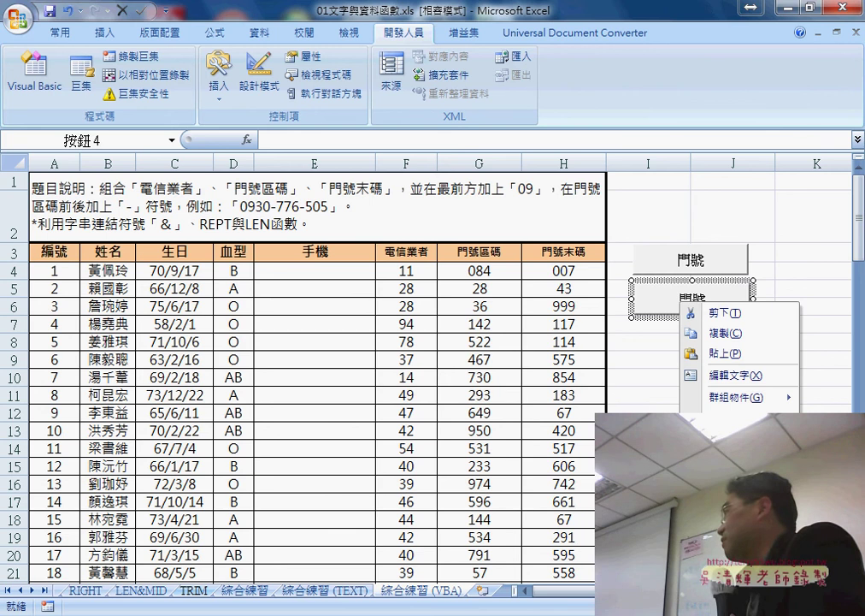
Assign the 清除 macro to the copied button
click(727, 440)
click(562, 364)
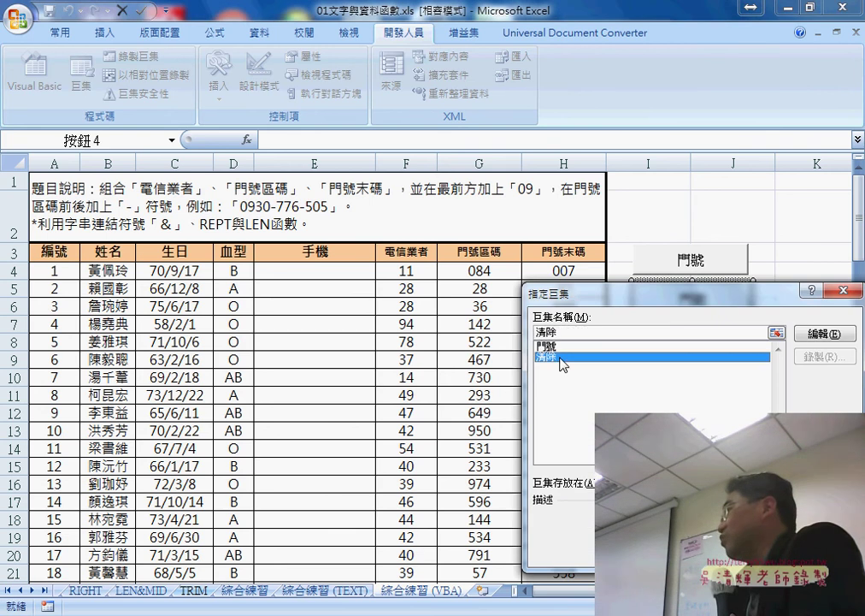
right_click(548, 332)
click(589, 362)
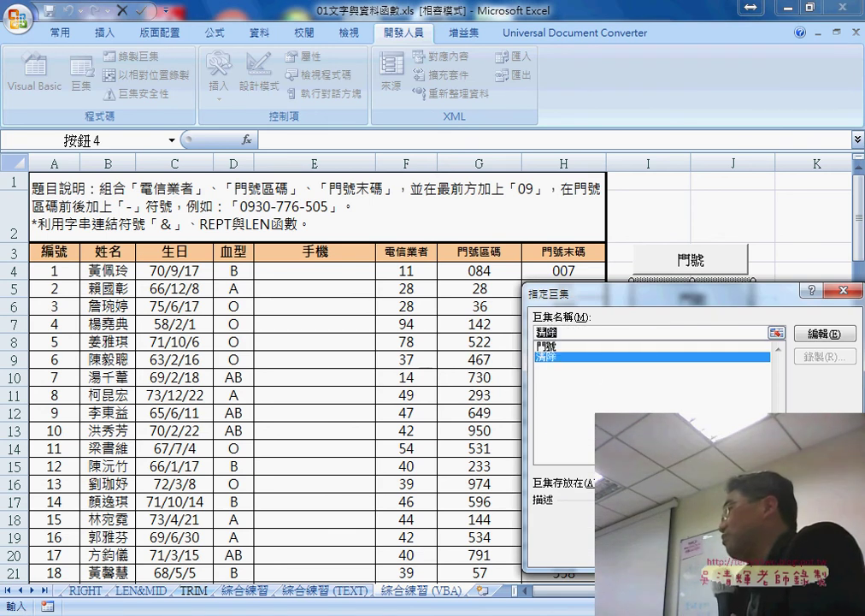
key(Return)
Change the copied button's caption to 清除
drag(636, 300, 699, 301)
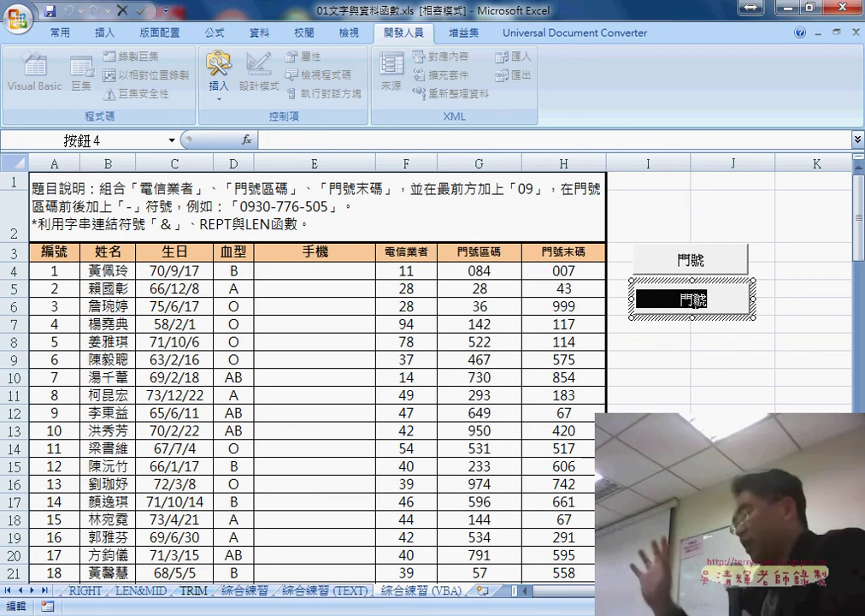
text(清除)
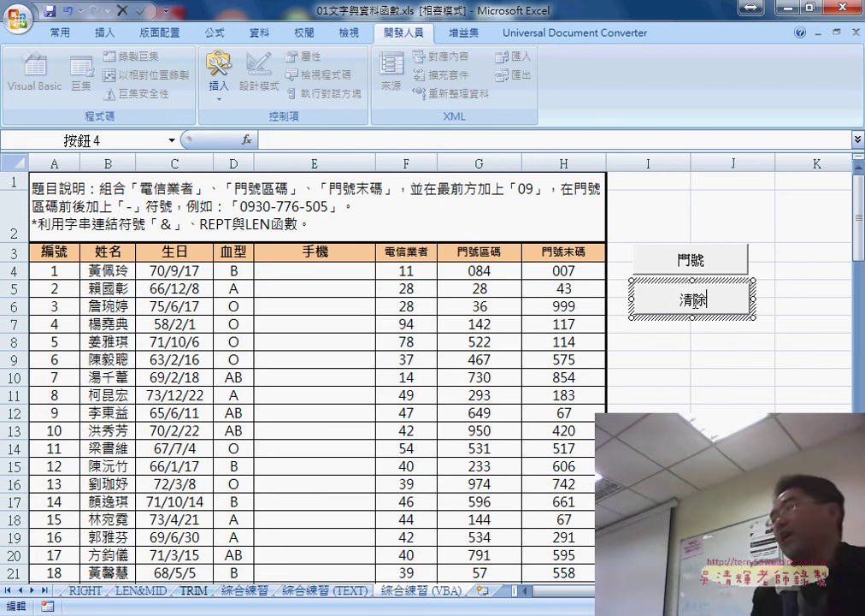
click(702, 389)
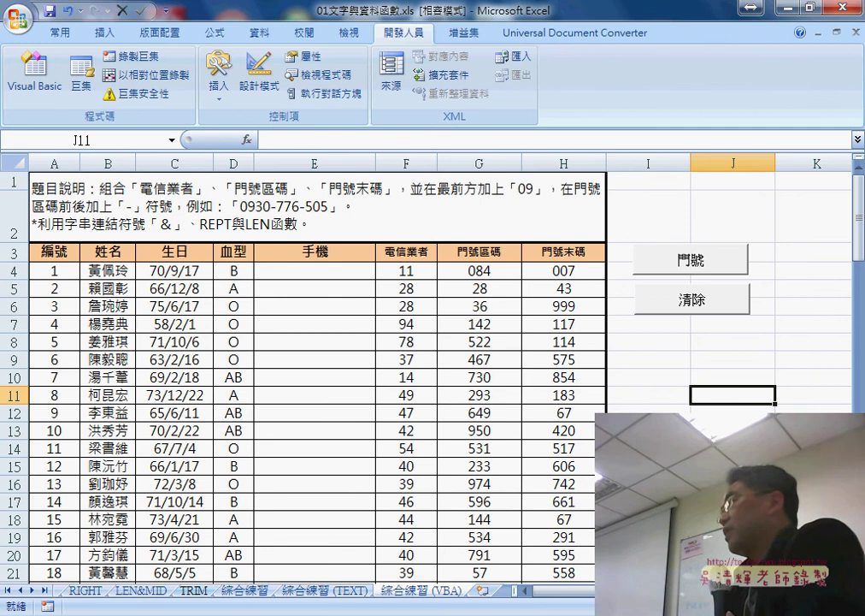
Review the 門號 macro code in Visual Basic, then return to the sheet
click(36, 96)
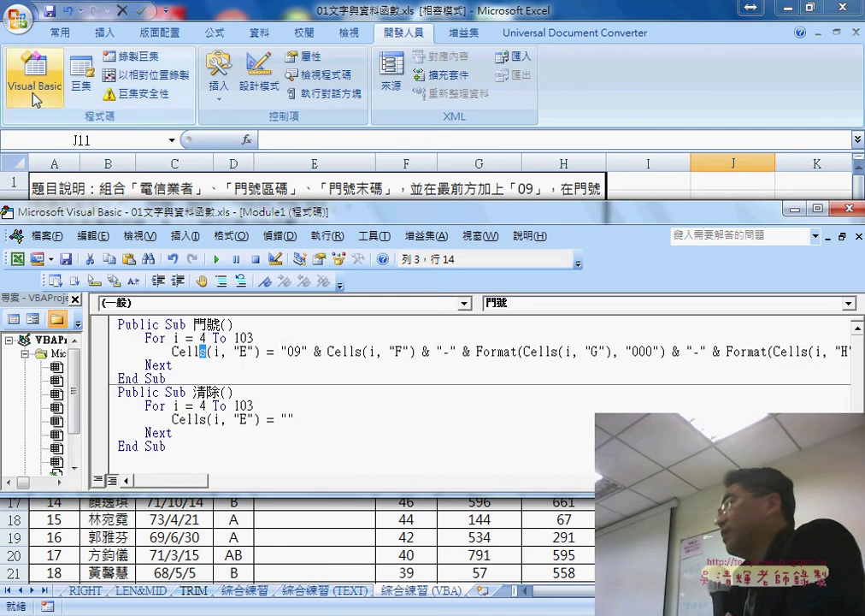
click(275, 355)
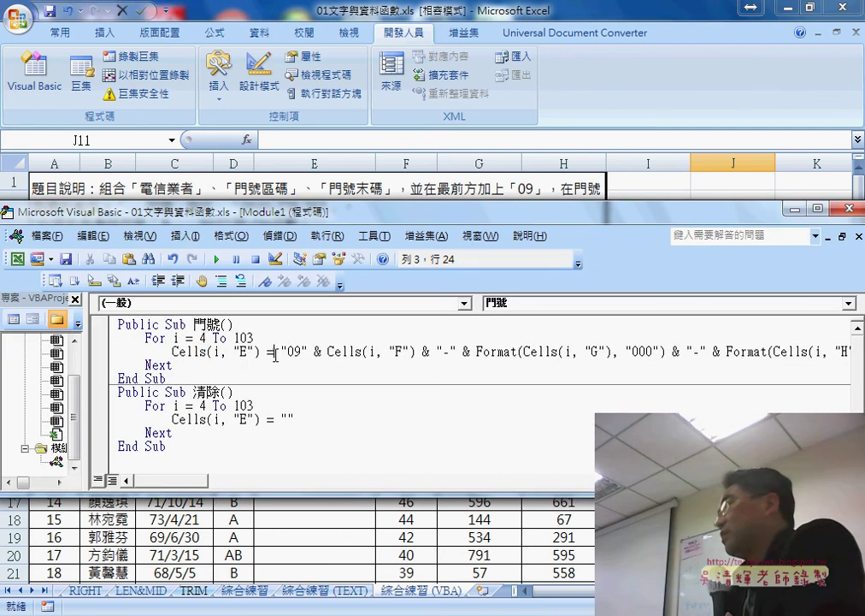
click(796, 208)
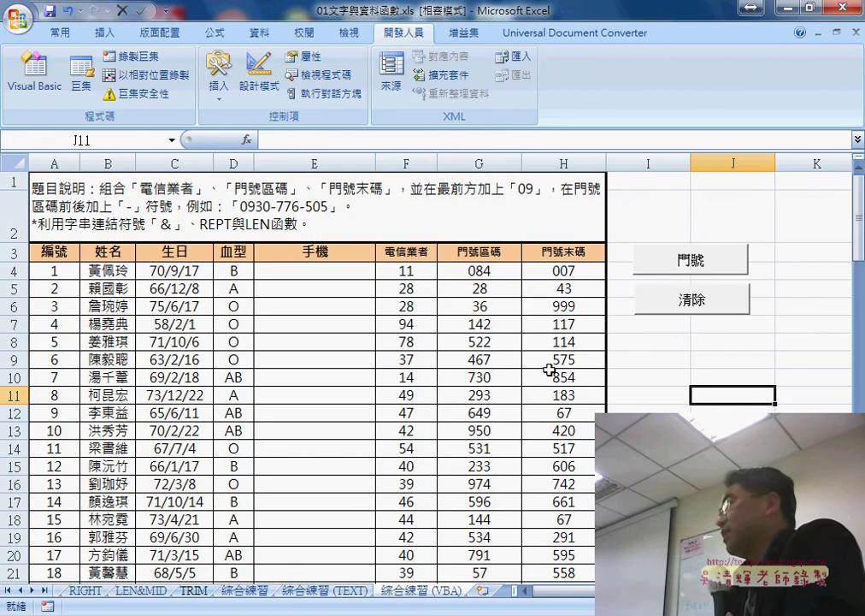
Test the buttons: fill column E with 門號, clear it with 清除, fill again
click(672, 357)
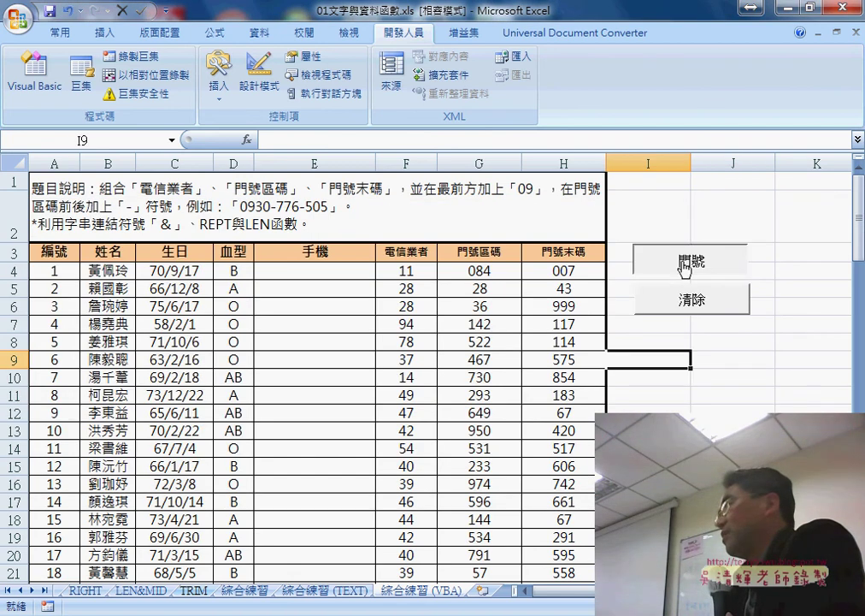
click(684, 268)
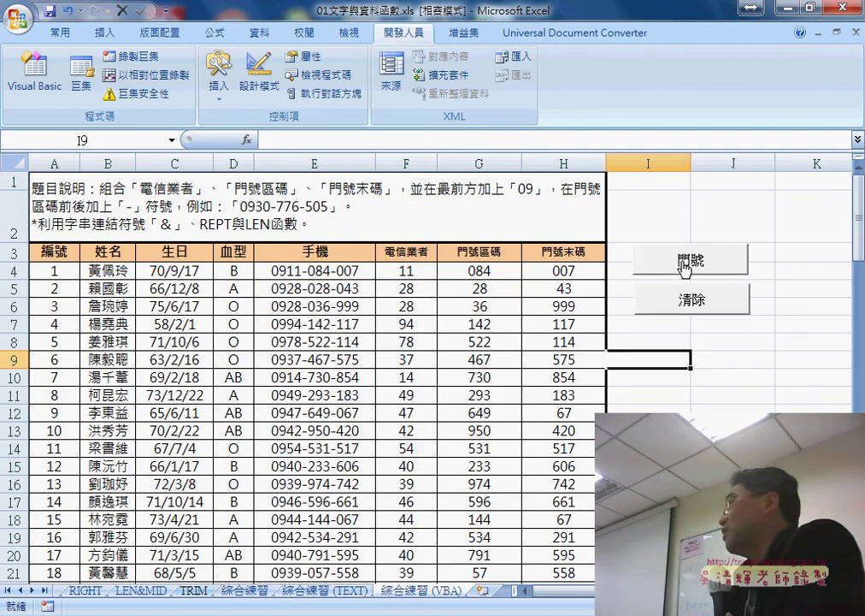
click(688, 301)
click(687, 270)
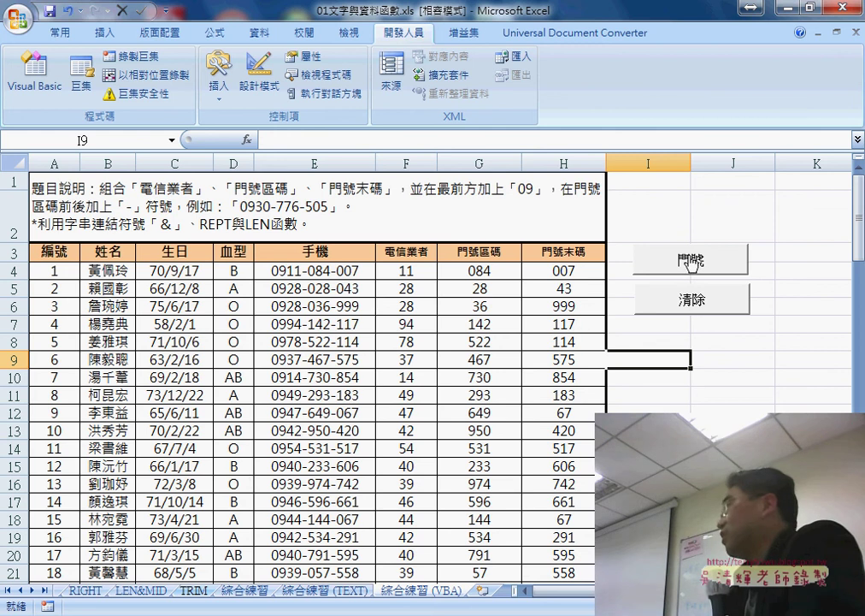
mouse_move(479, 614)
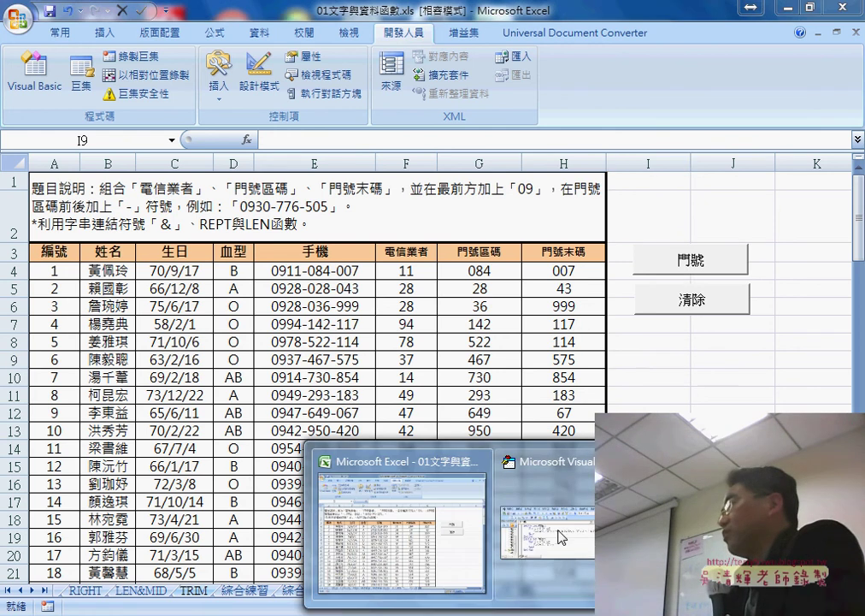
click(590, 530)
drag(351, 223, 774, 241)
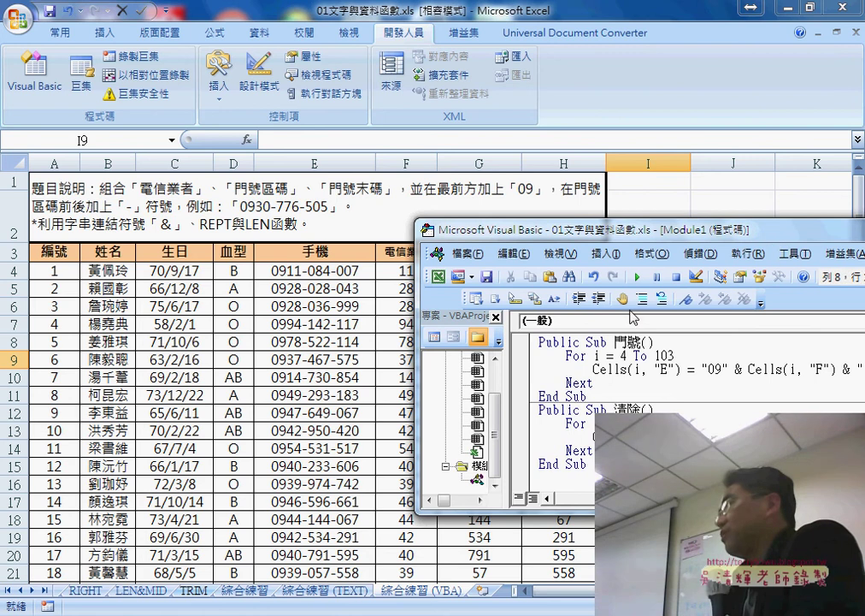
click(637, 277)
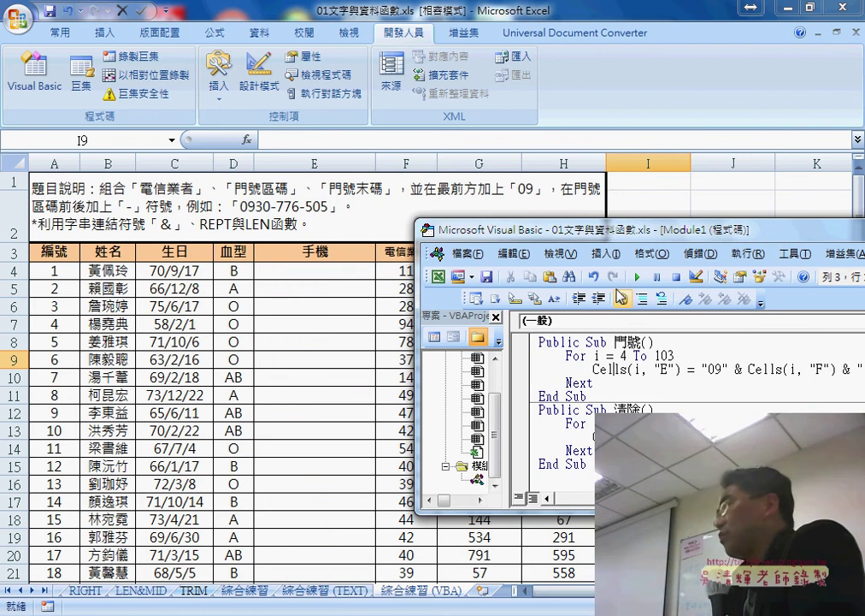
click(637, 279)
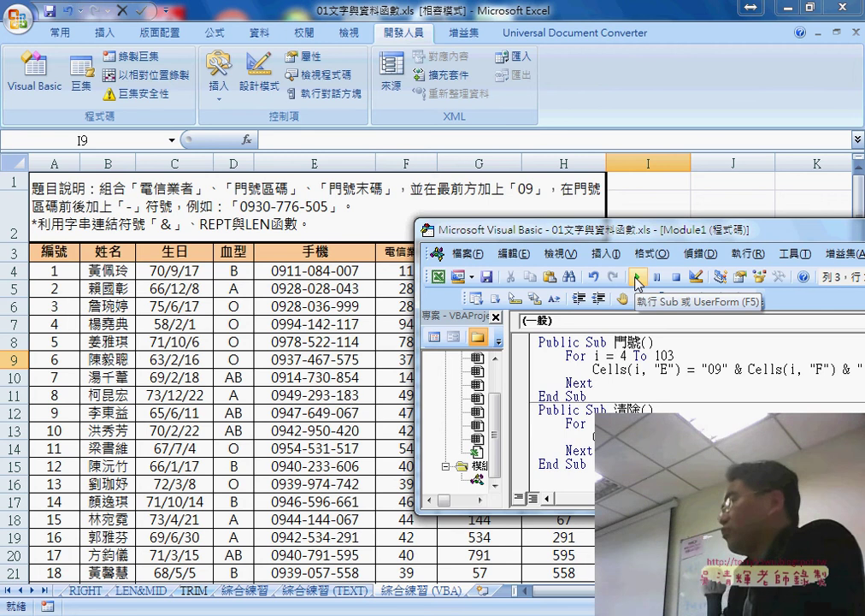
drag(635, 235, 204, 248)
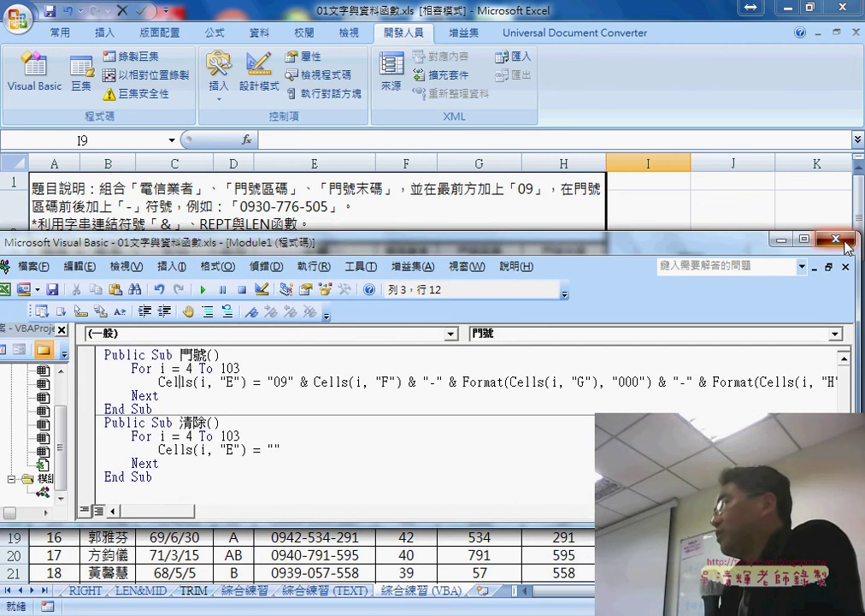
key(alt+F11)
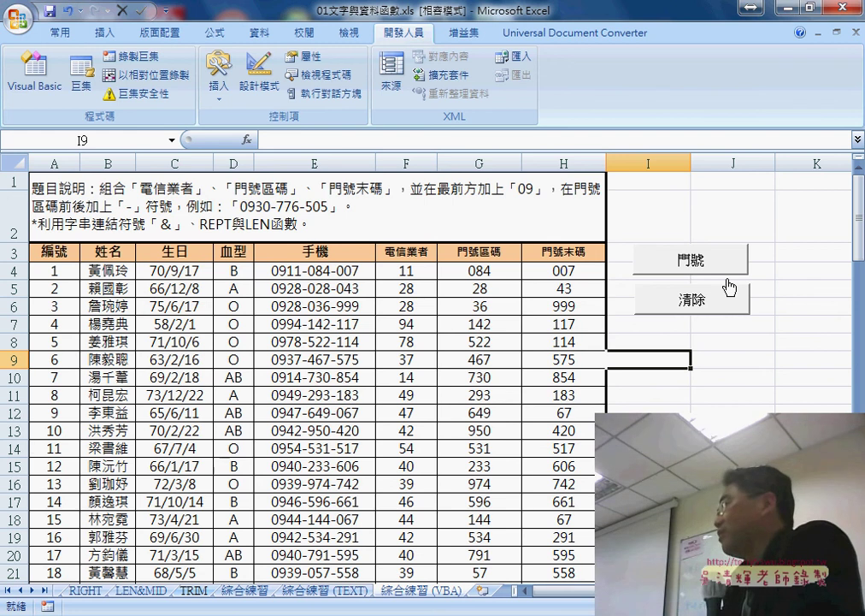
Click an empty cell beside the 門號 and 清除 buttons
click(727, 370)
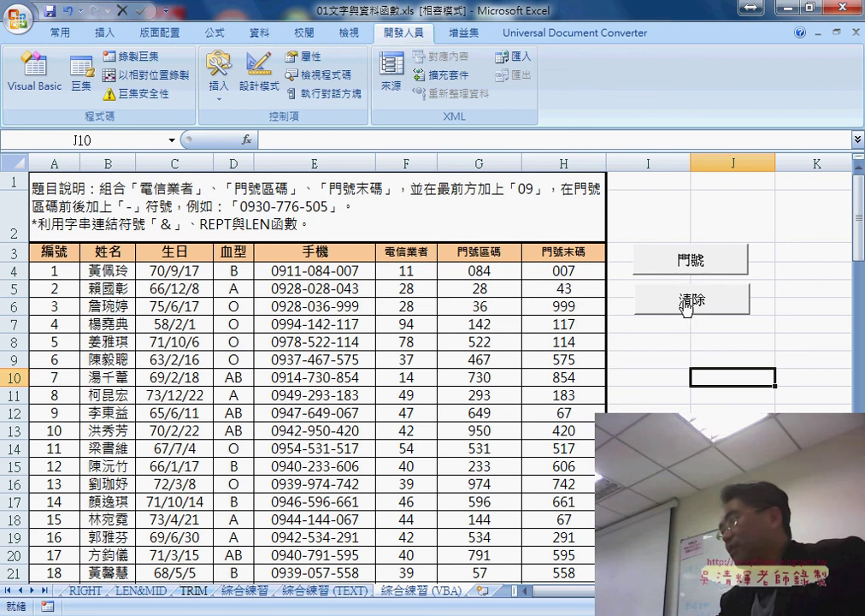
Empty column E with 清除, then cut both the 清除 and 門號 buttons off the sheet
click(686, 299)
right_click(689, 295)
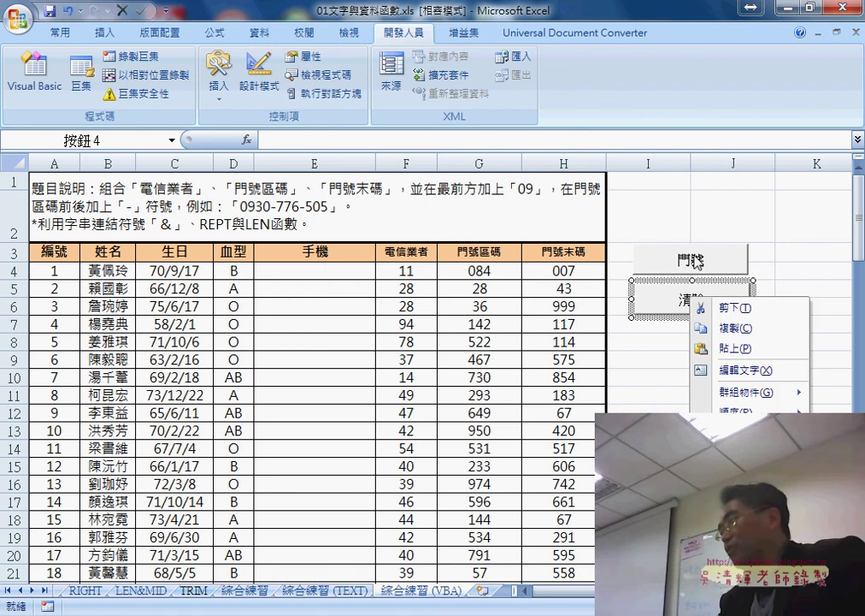
key(t)
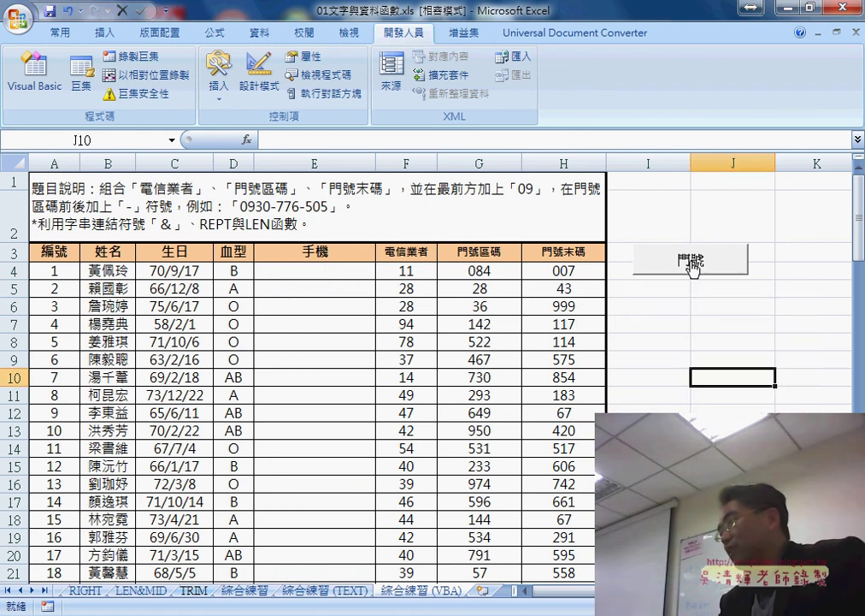
right_click(693, 269)
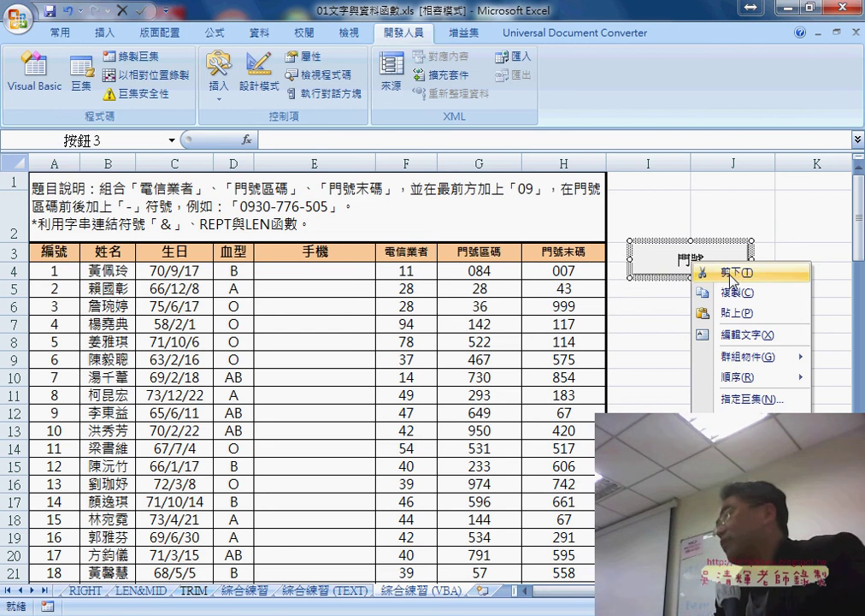
click(731, 275)
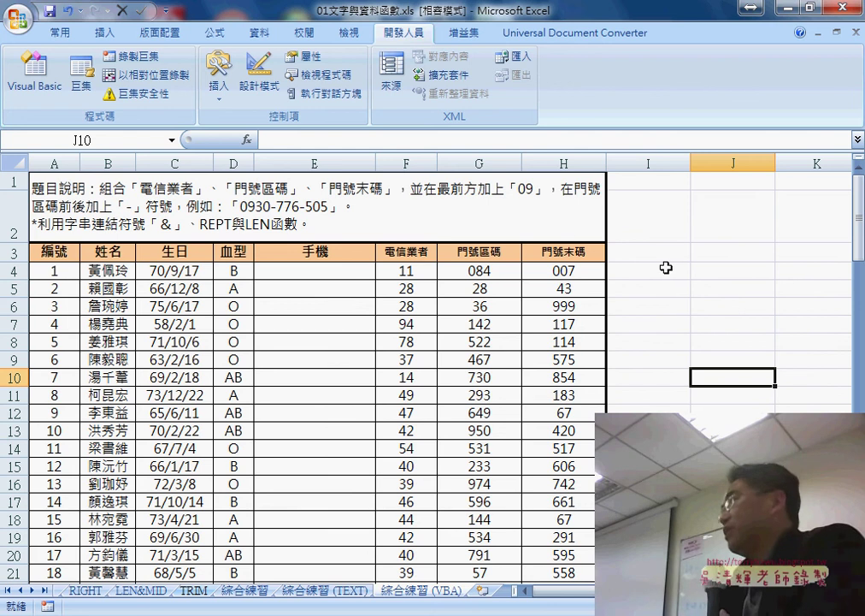
scroll(342, 343, right, 2)
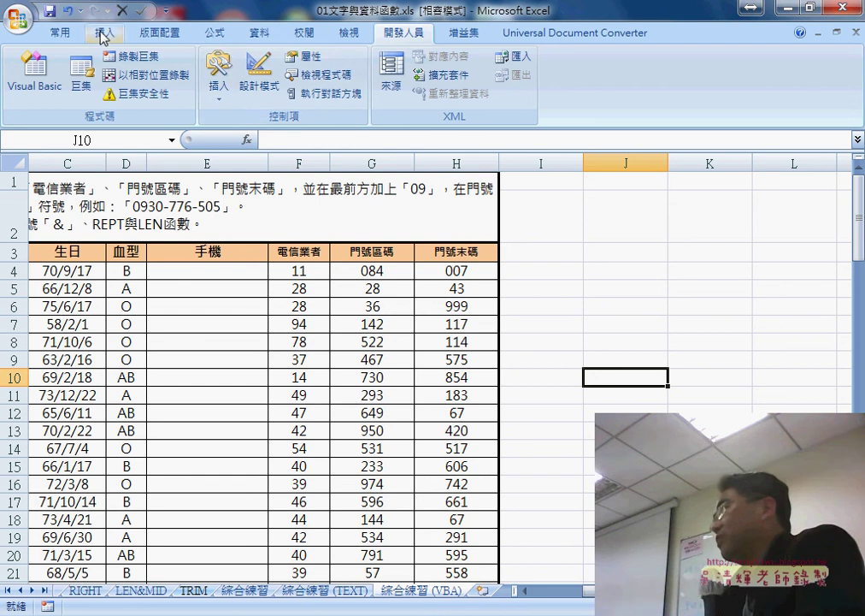
Draw a small smiley face near column L and give it a light green shape style
click(103, 36)
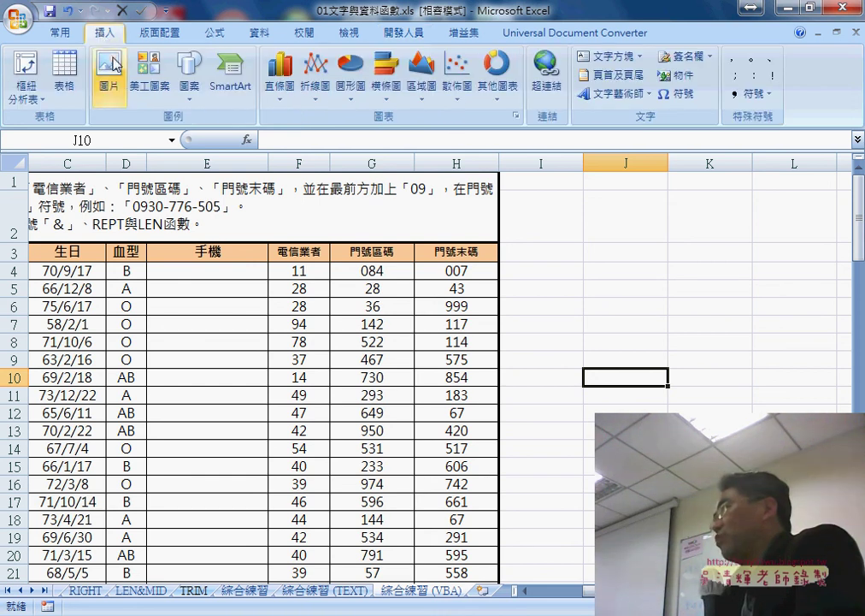
click(198, 103)
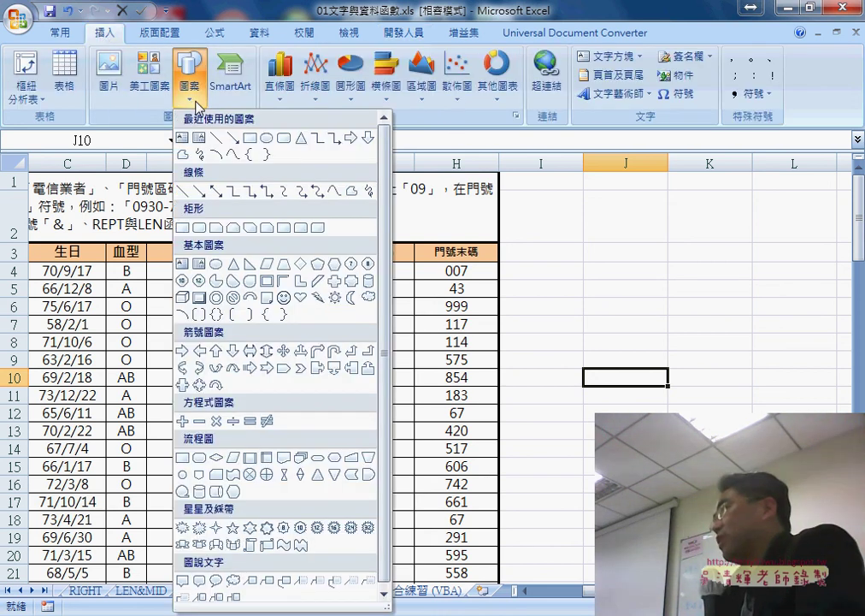
click(284, 296)
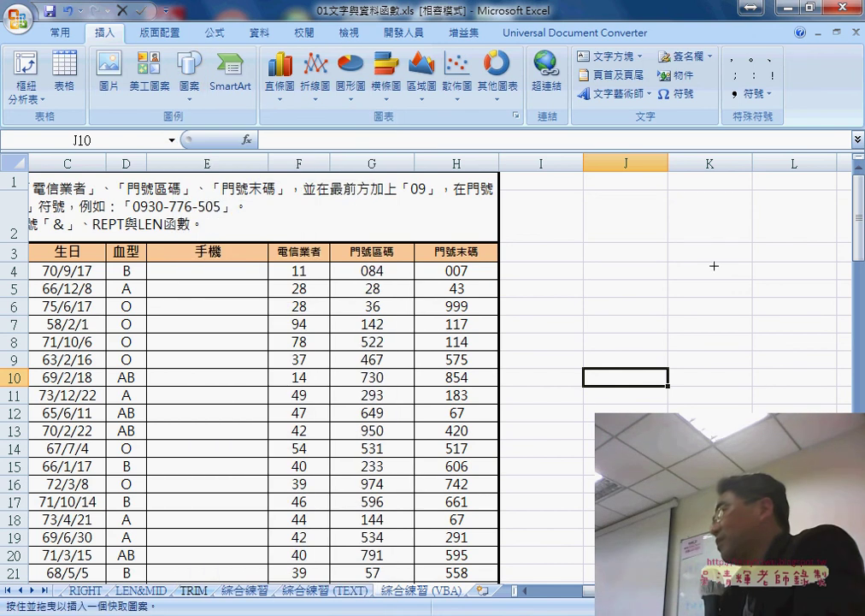
drag(795, 214, 828, 243)
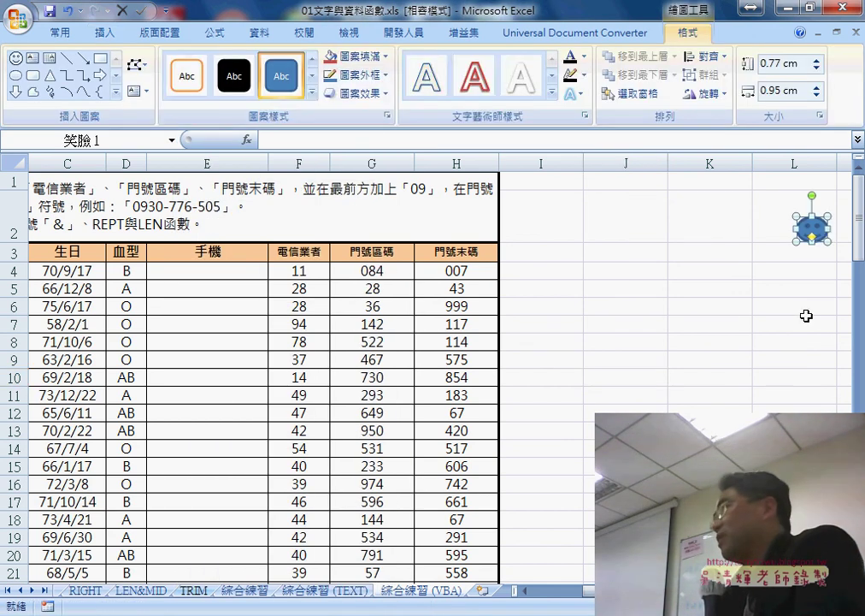
click(312, 91)
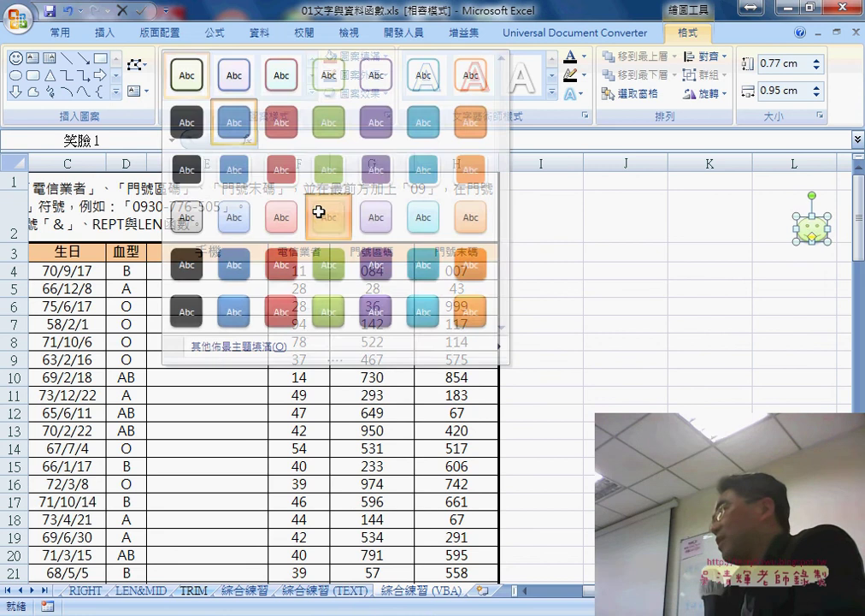
click(326, 212)
Assign the 門號 macro to the smiley face shape
right_click(809, 227)
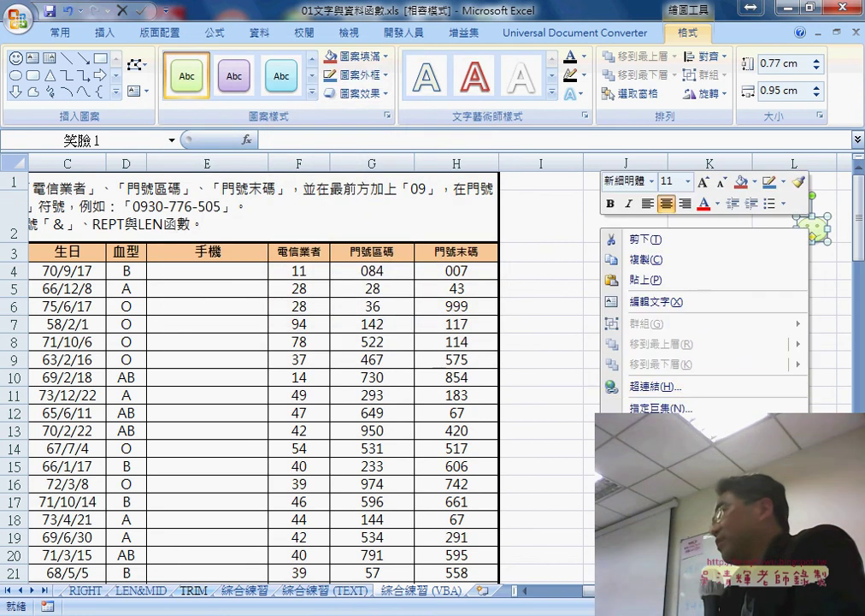
click(659, 408)
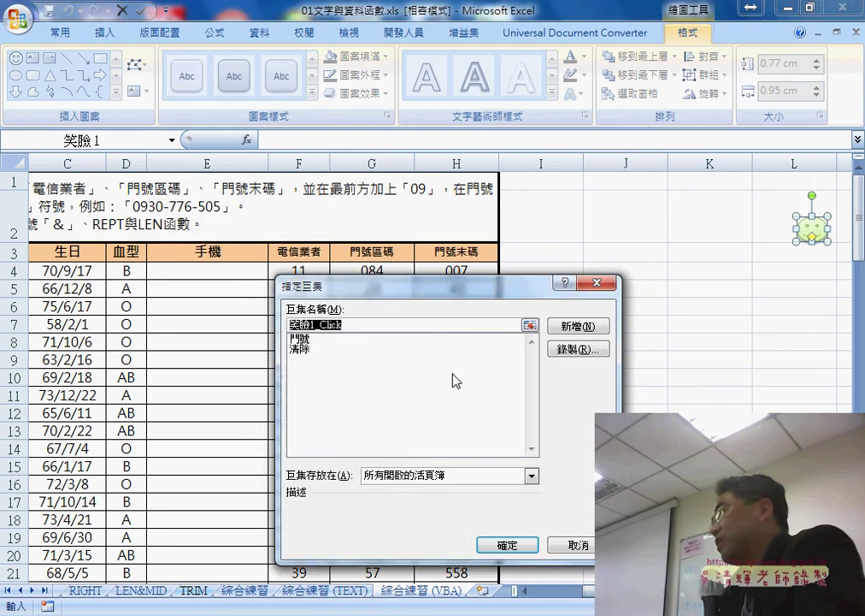
click(305, 340)
click(517, 545)
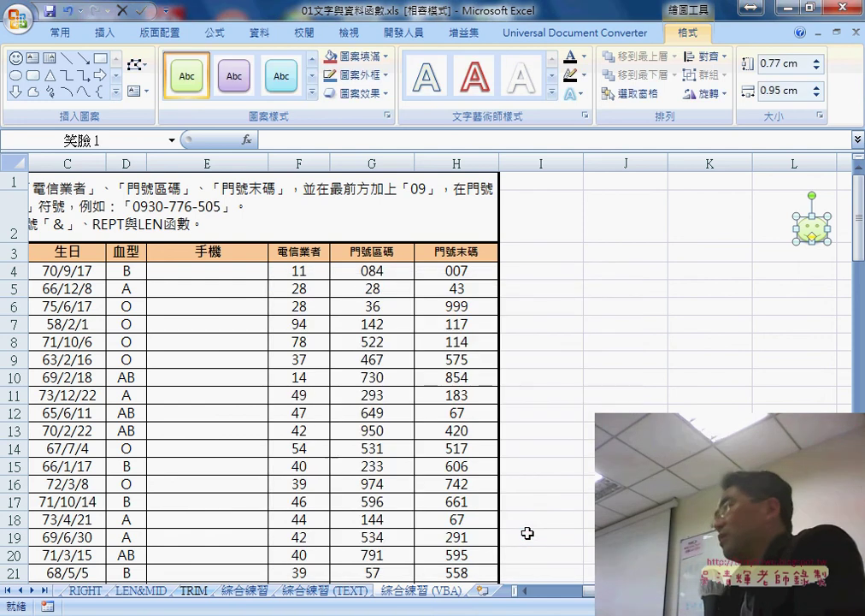
click(106, 32)
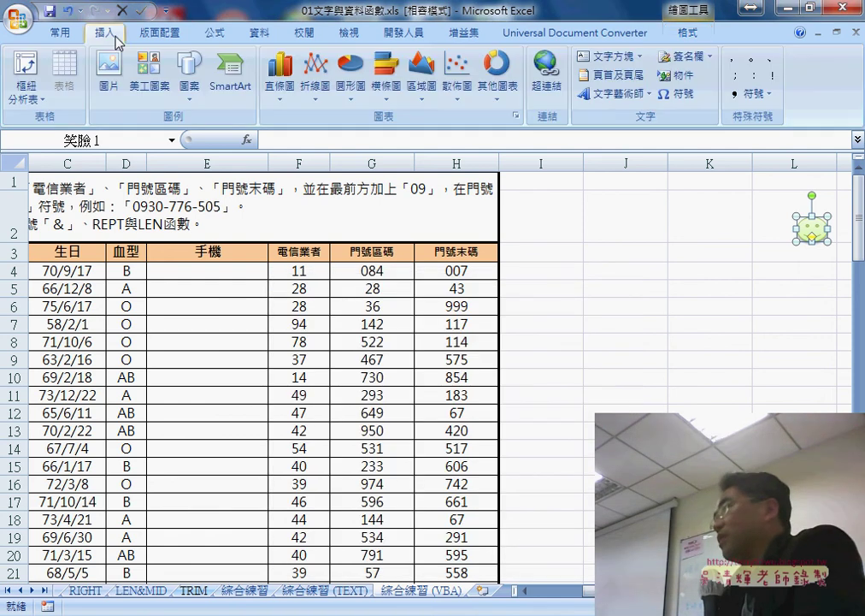
Draw a multiplication X shape below the smiley and give it a red shape style
click(189, 73)
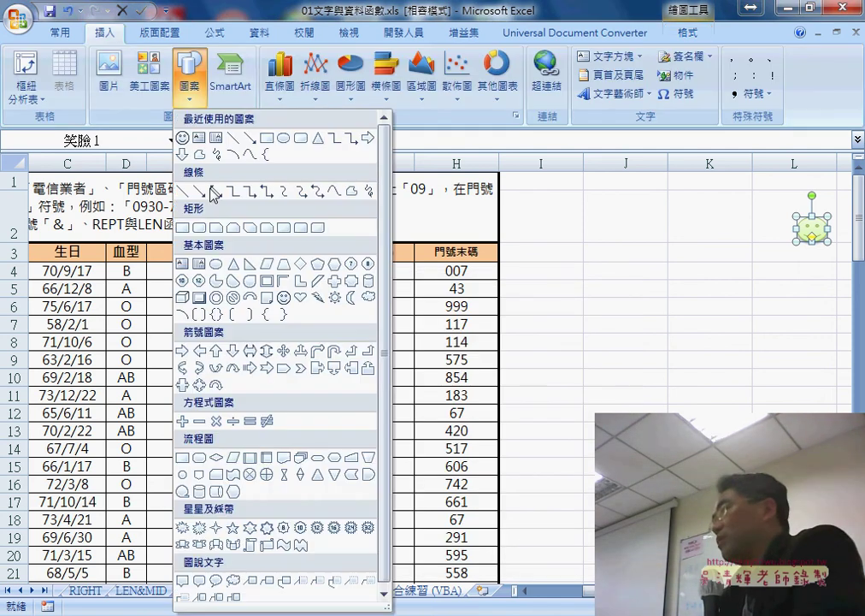
click(217, 421)
drag(797, 261, 831, 291)
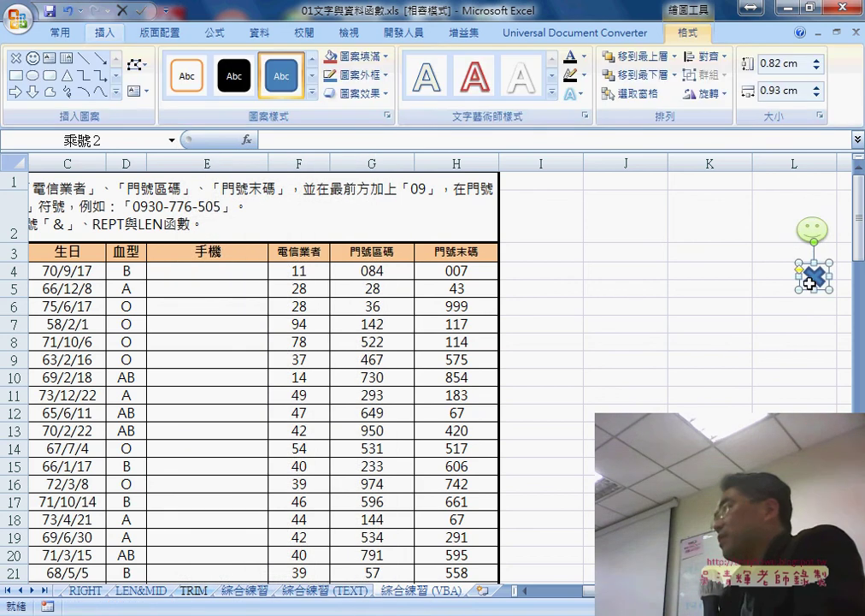
click(311, 94)
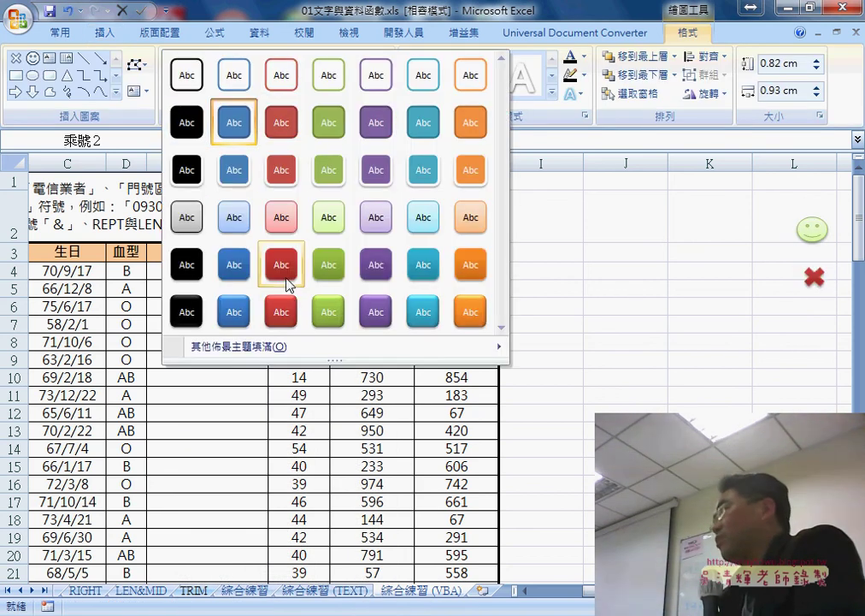
click(283, 226)
Assign the 清除 macro to the X shape, then select cell K5
right_click(814, 281)
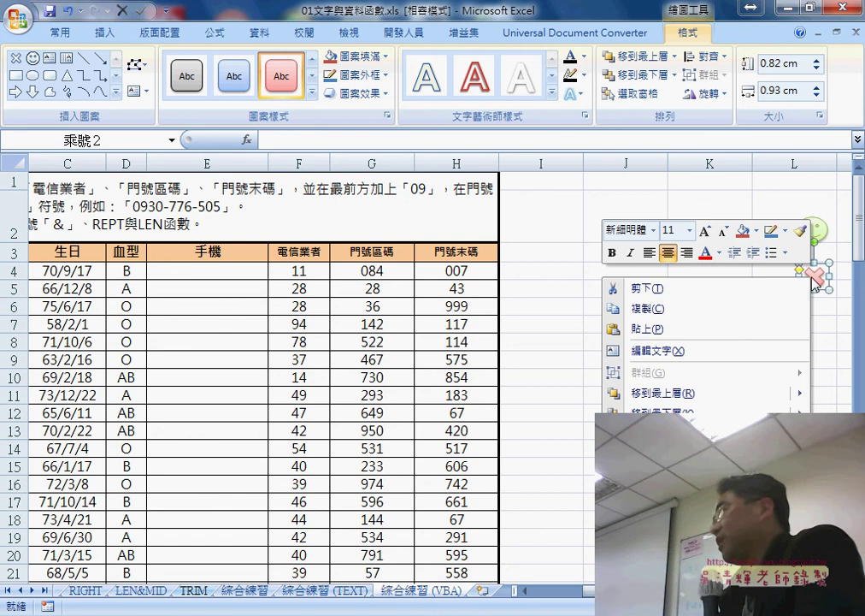
click(659, 435)
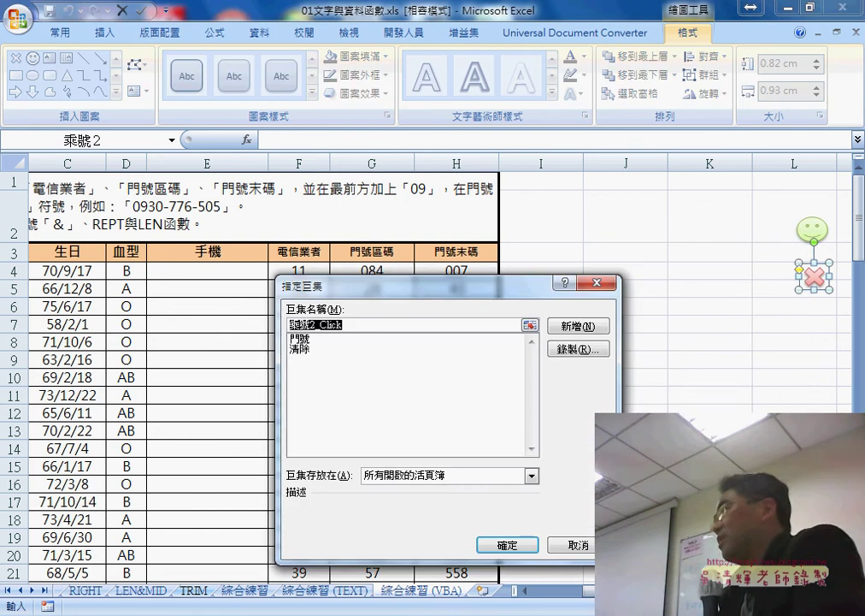
click(305, 350)
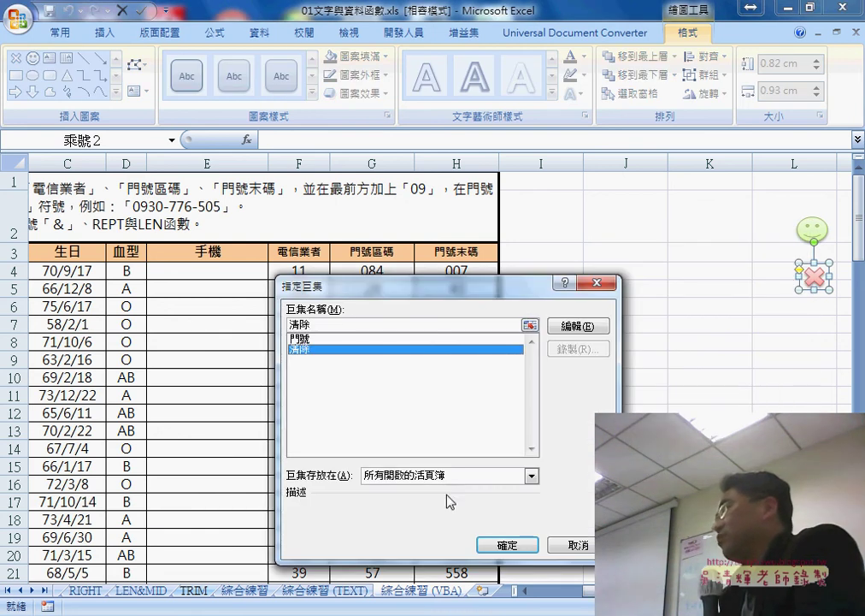
click(507, 544)
click(706, 294)
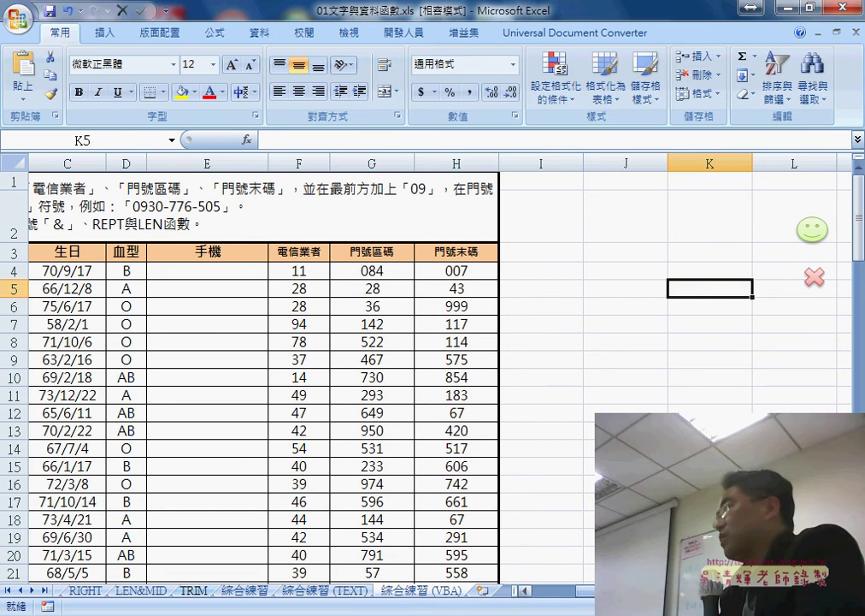
Fill phone numbers with the smiley, clear them with the X, then refill with the smiley
scroll(342, 368, left, 2)
scroll(342, 368, right, 2)
scroll(342, 368, right, 1)
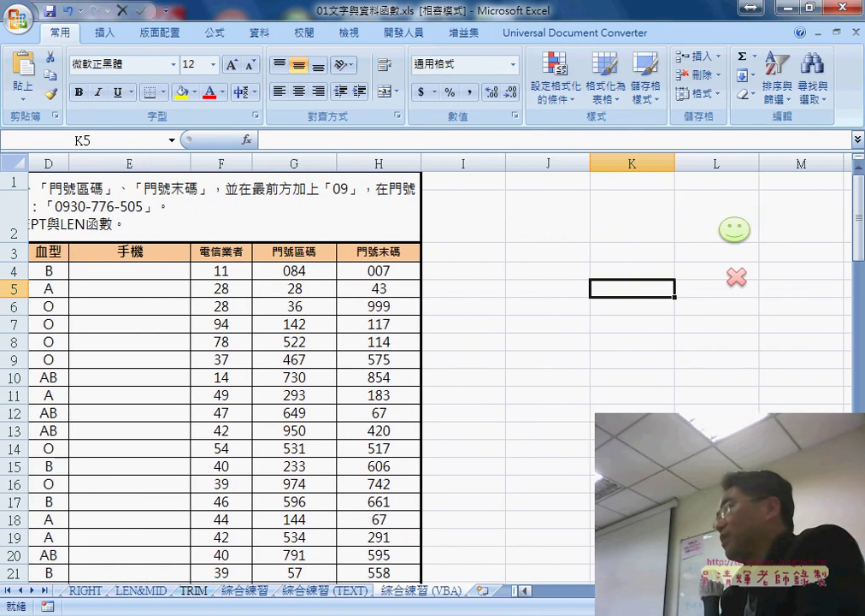
click(739, 240)
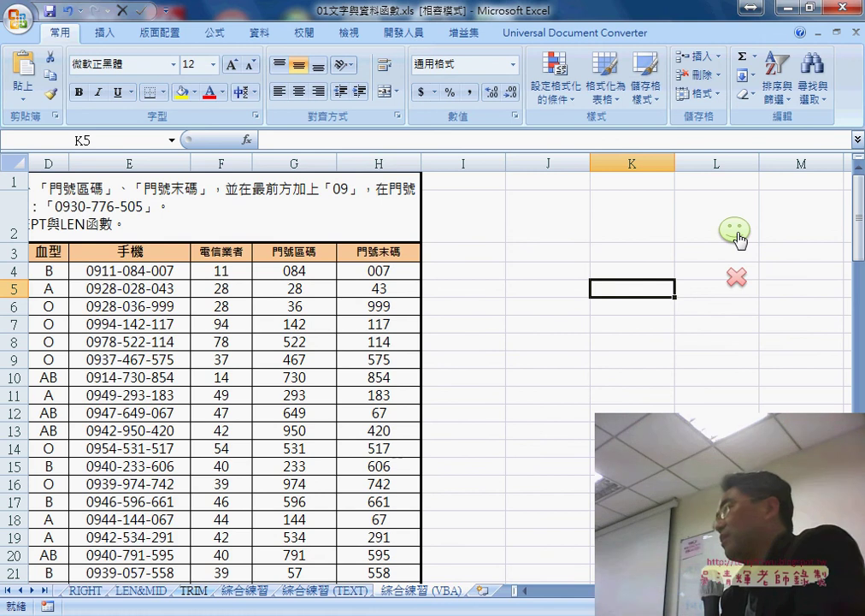
click(738, 284)
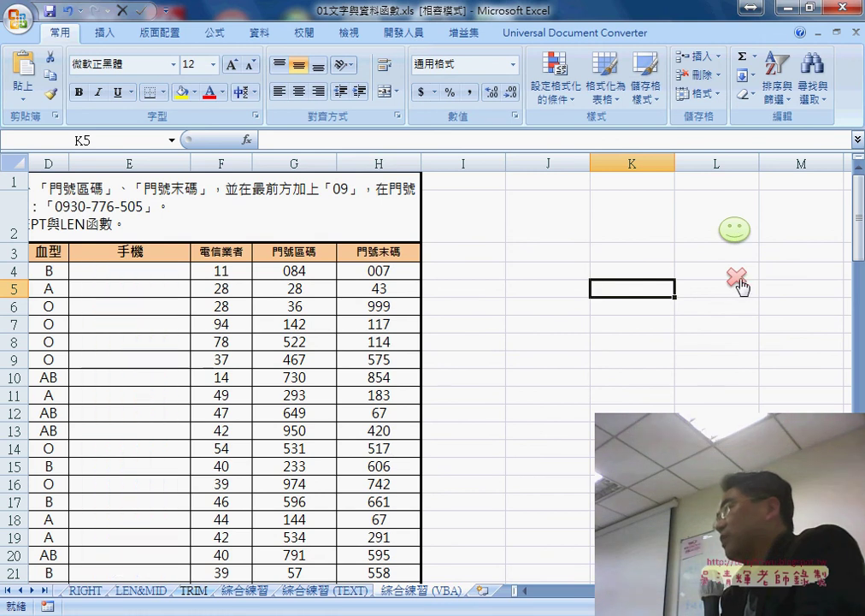
click(740, 232)
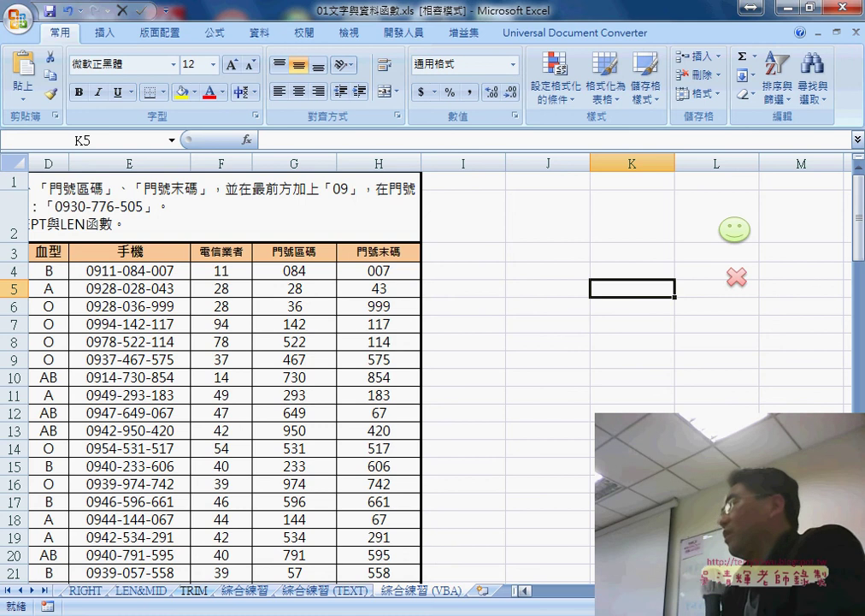
Scroll to check the whole table from column A, then bring the shapes back into view
click(593, 594)
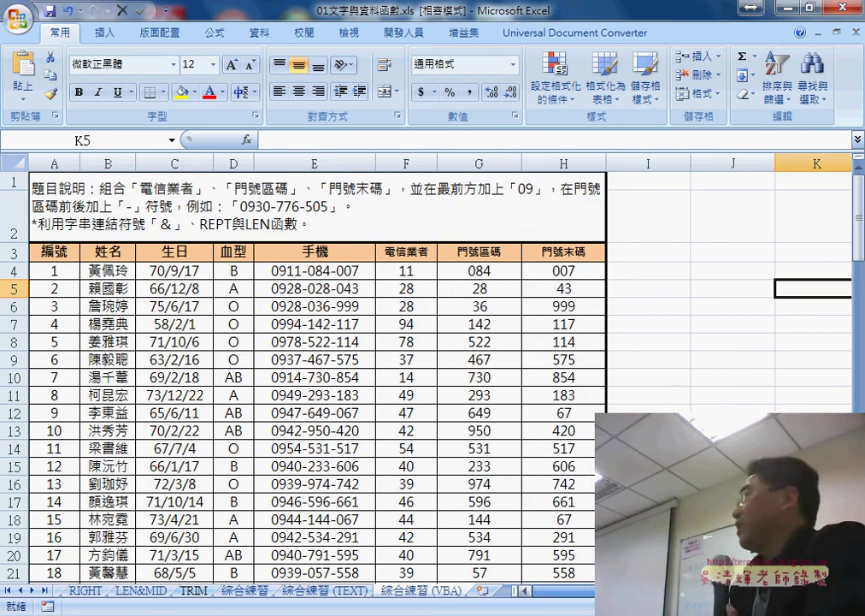
click(592, 593)
click(550, 599)
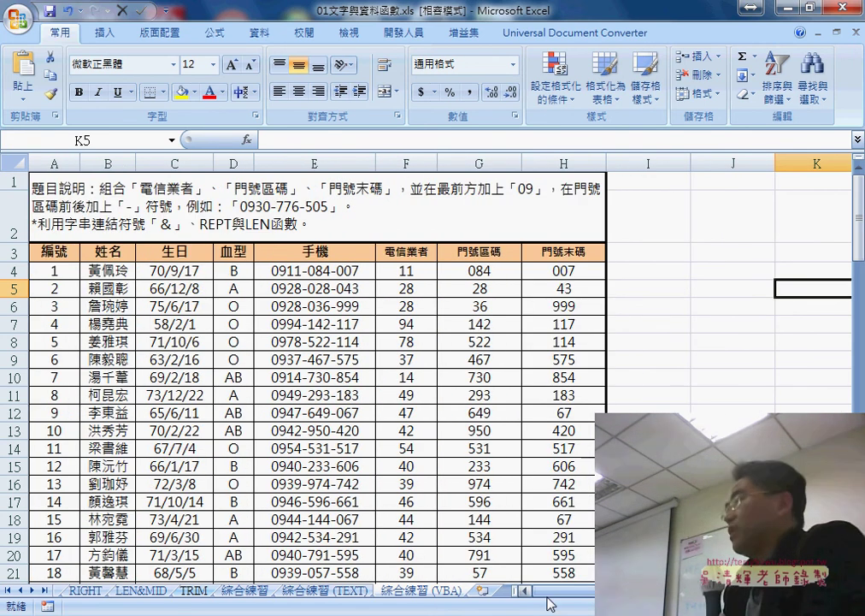
click(566, 598)
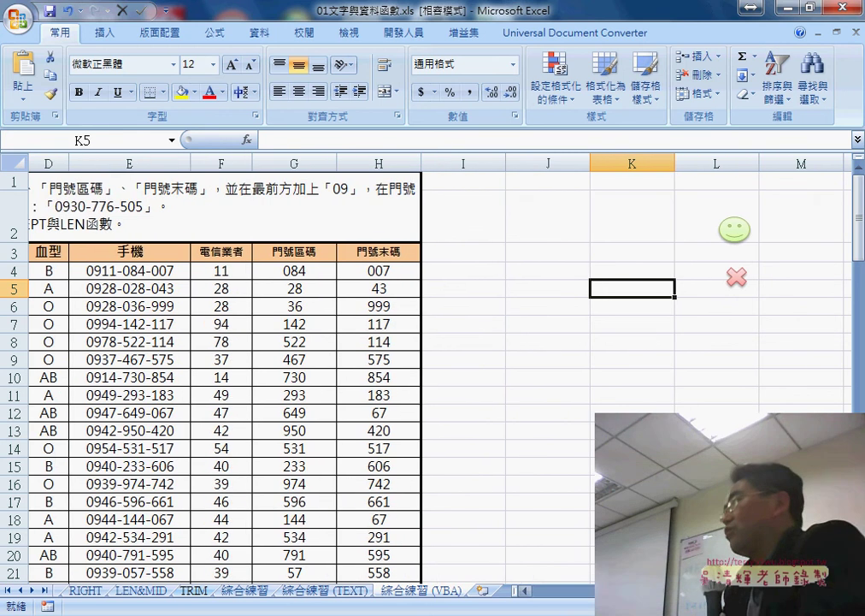
click(403, 38)
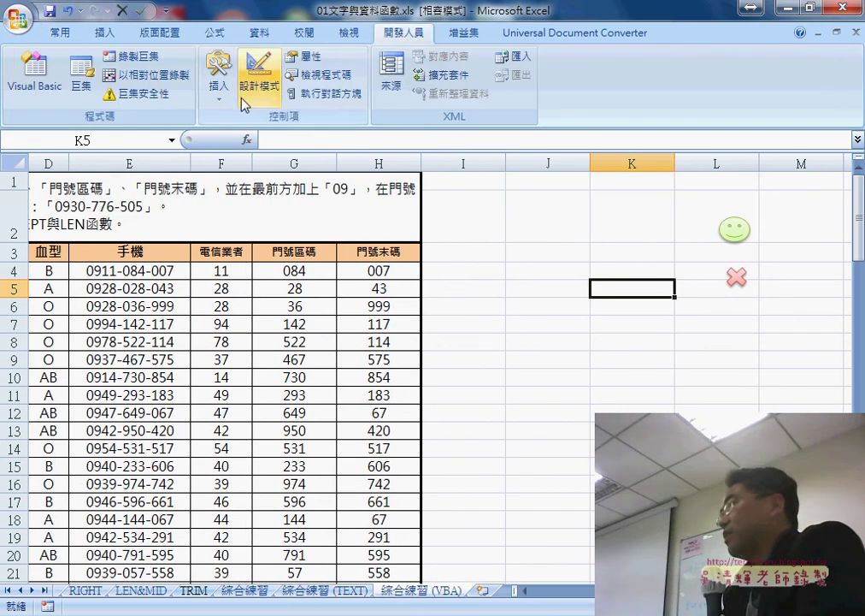
Look at the Developer form controls, then reopen the Shapes gallery from the Insert tab
click(219, 77)
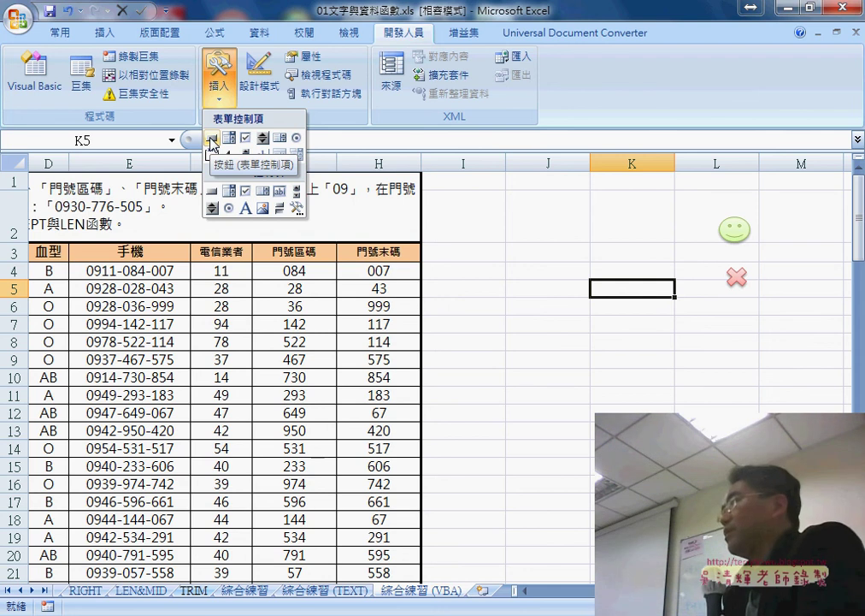
click(107, 34)
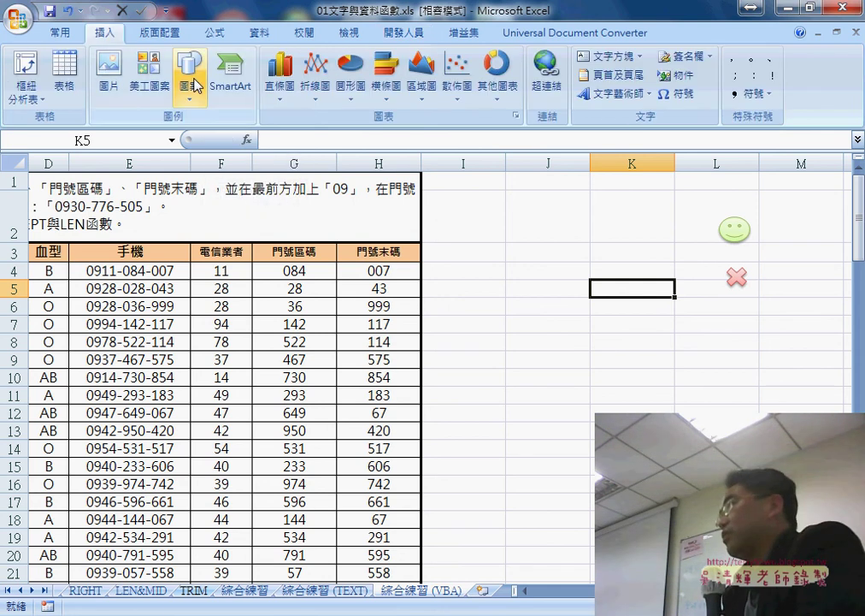
click(192, 82)
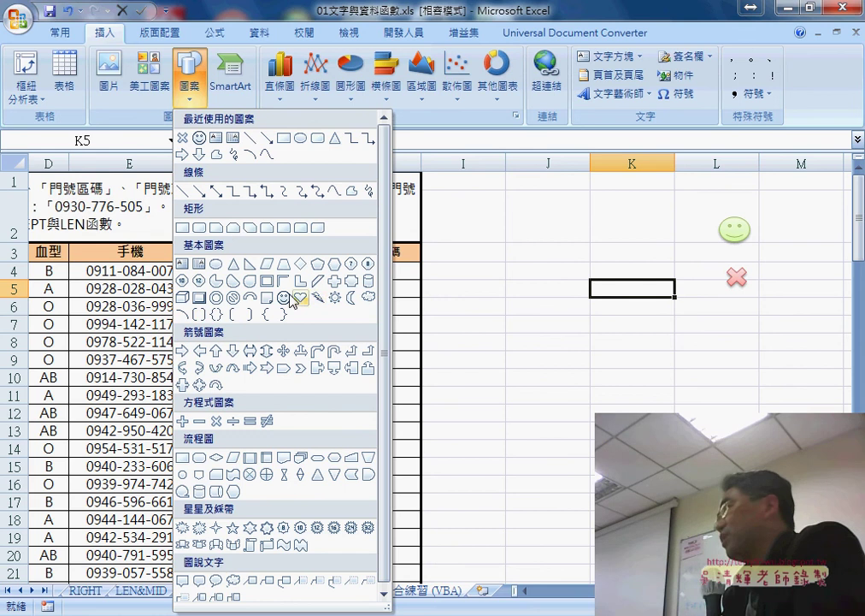